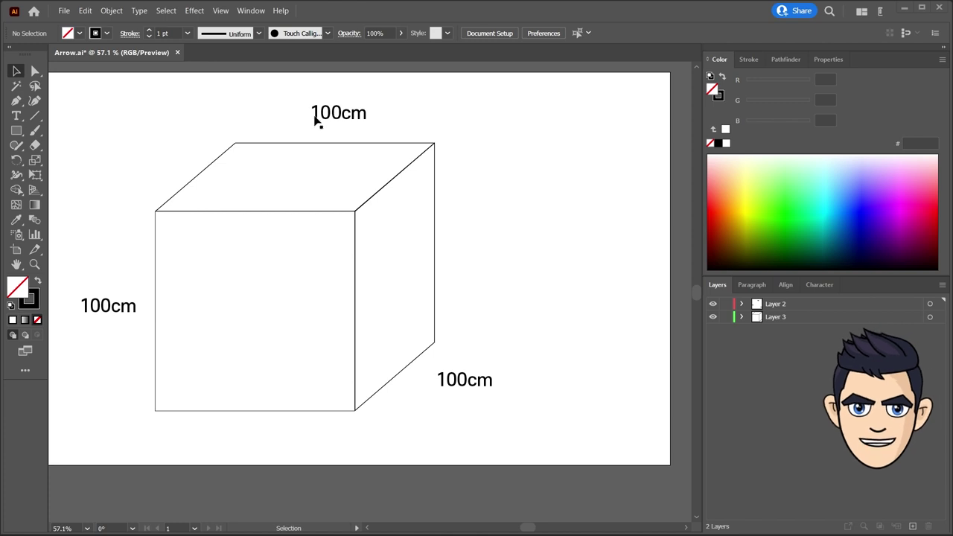
Draw a horizontal line above the cube's top edge and dock the Stroke panel
click(36, 119)
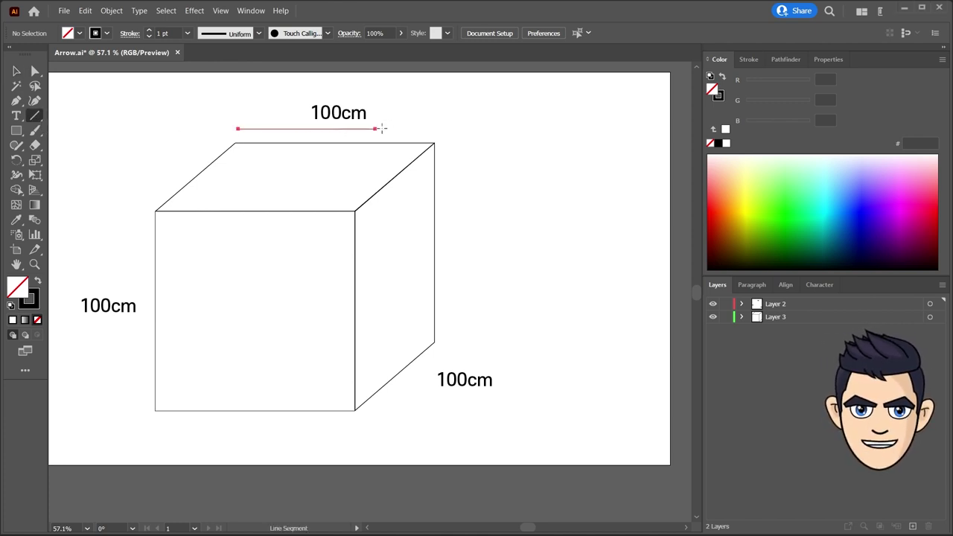
drag(433, 130, 433, 129)
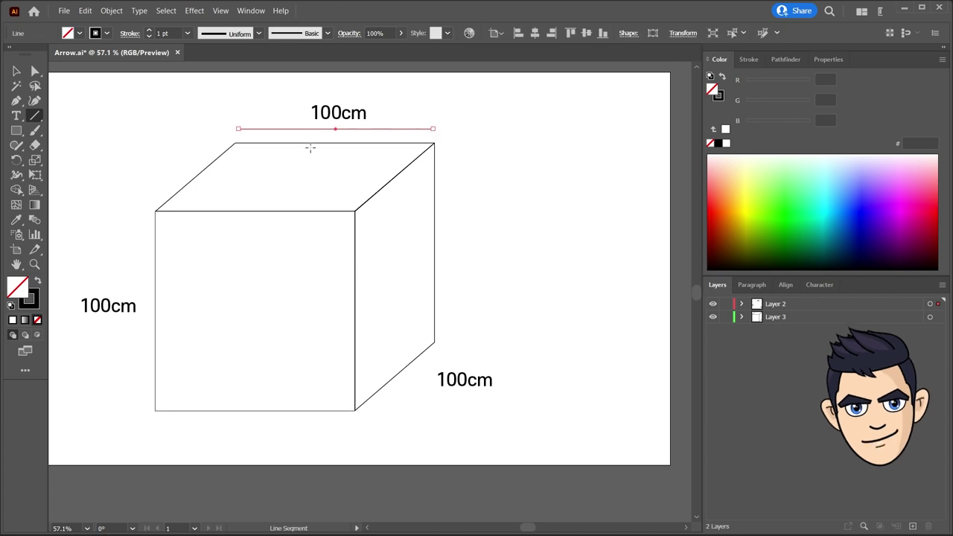
click(128, 33)
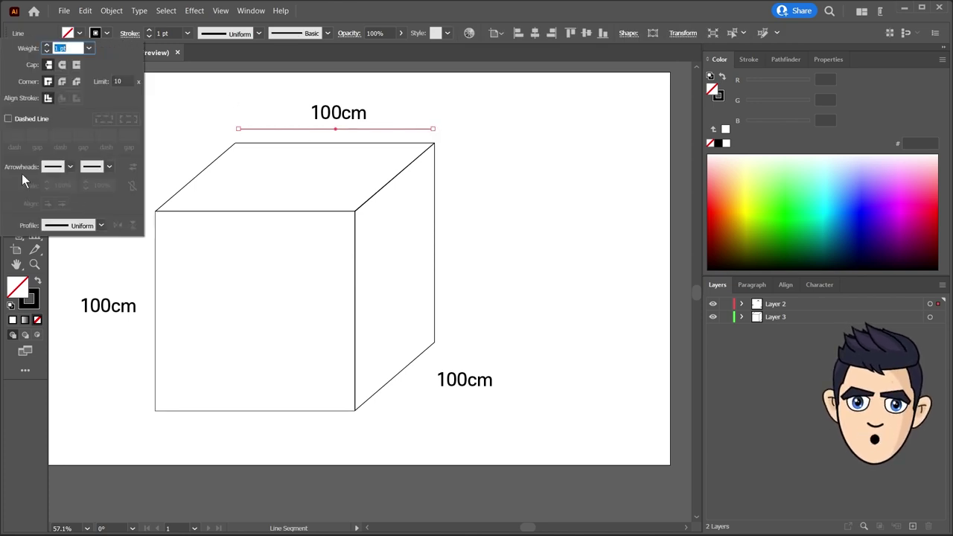
click(111, 167)
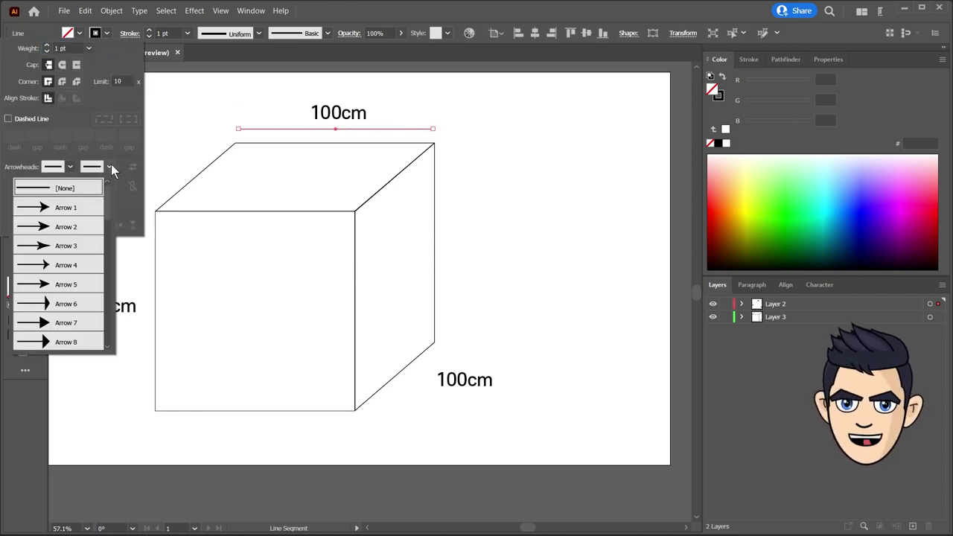
click(251, 11)
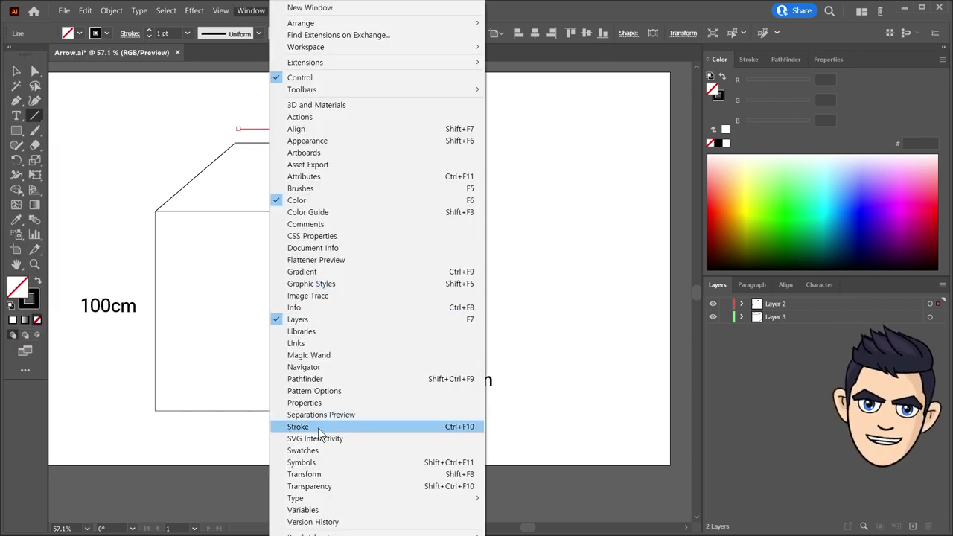
click(318, 427)
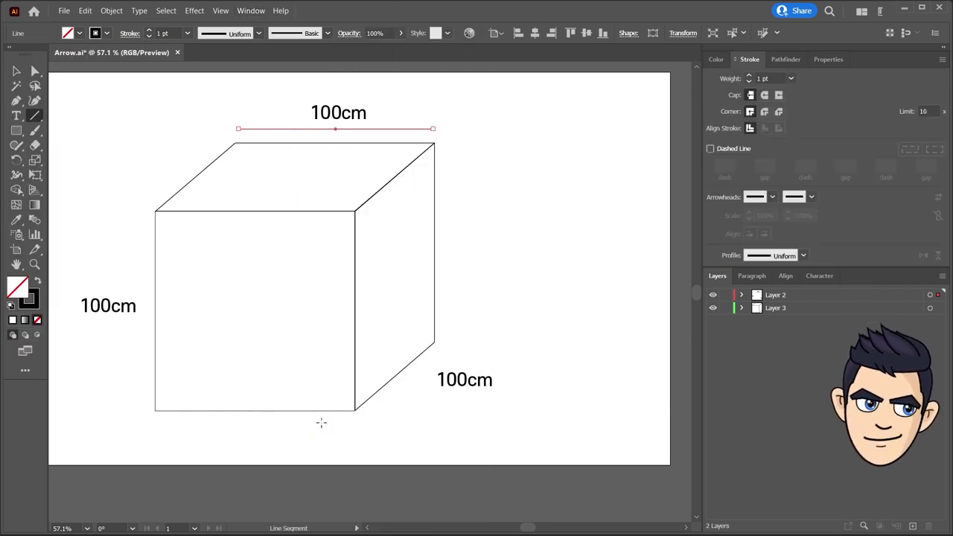
Give the line Arrow 1 heads at both ends and a 3 pt stroke weight
click(812, 198)
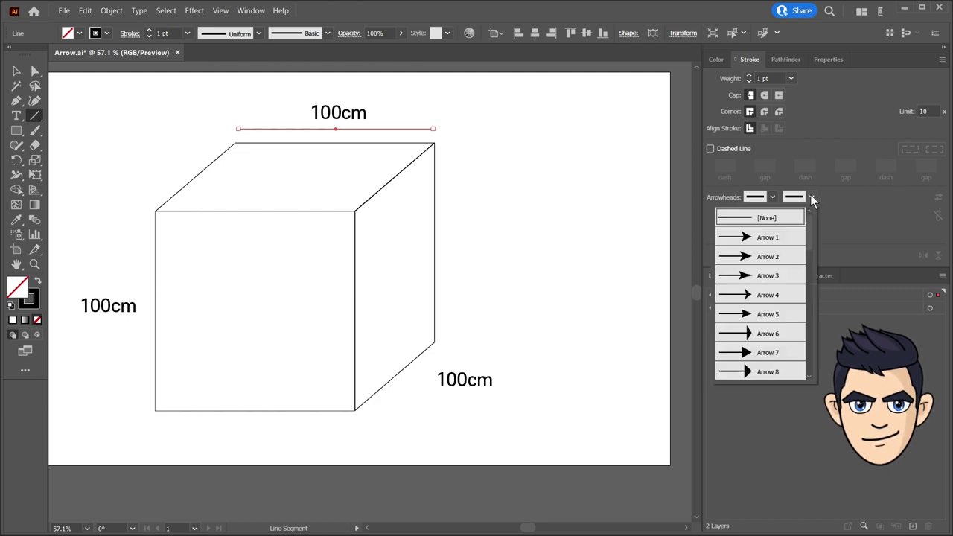
click(781, 237)
click(772, 198)
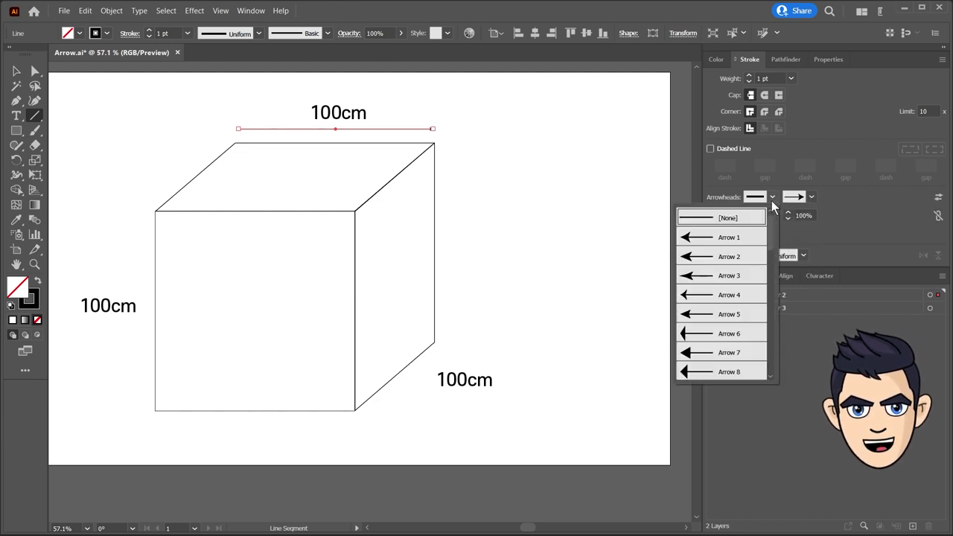
click(741, 237)
key(v)
click(768, 78)
text(3)
key(Return)
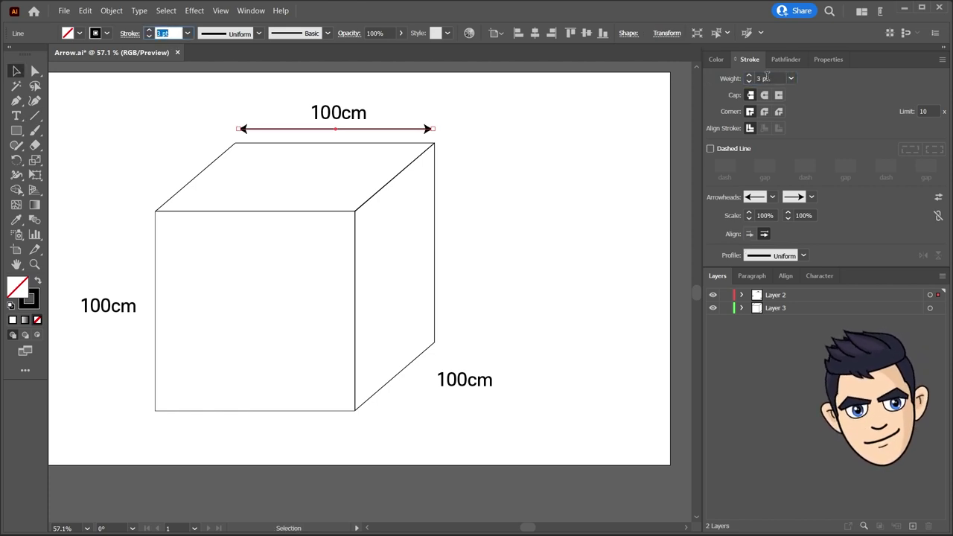
click(585, 107)
Draw a vertical dimension line beside the cube's left edge with bar caps on both ends
click(811, 196)
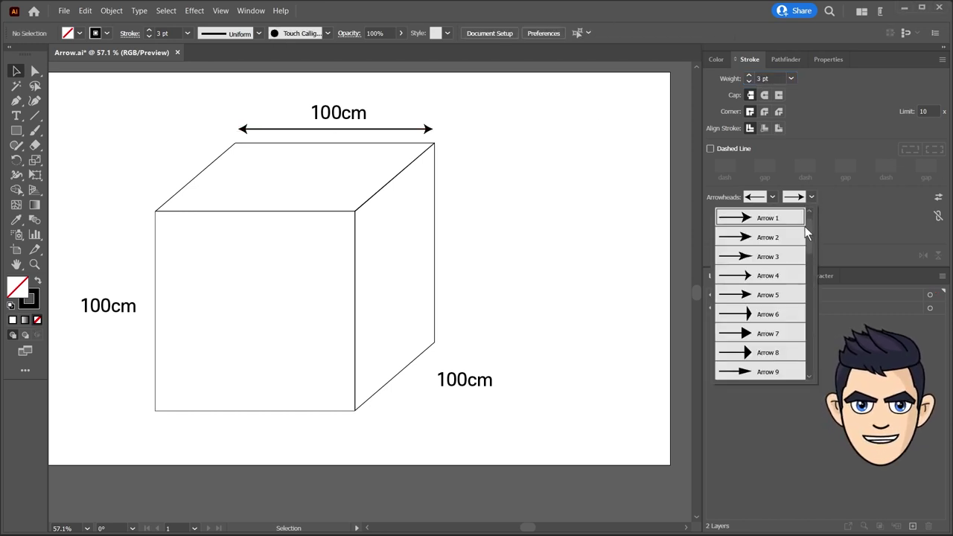
drag(808, 235, 812, 358)
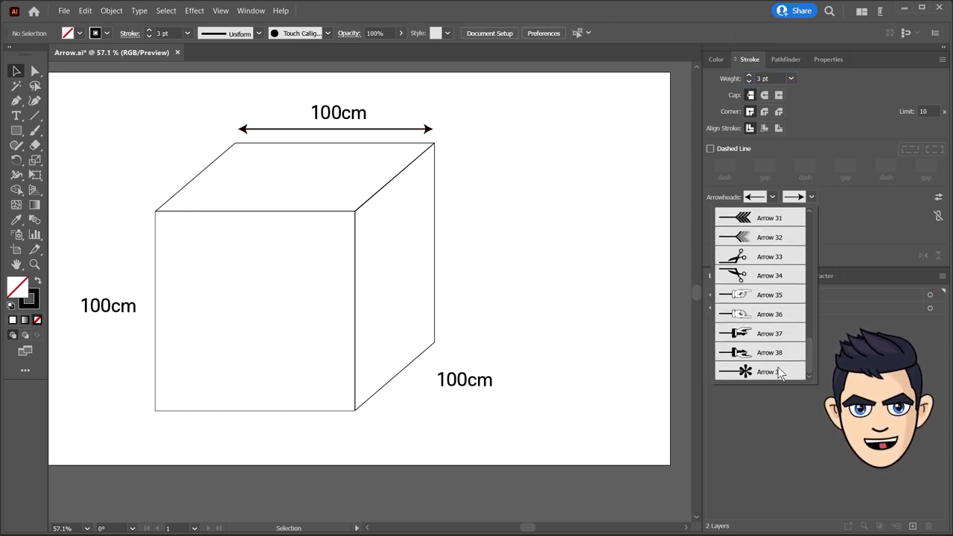
key(backslash)
drag(142, 409, 141, 211)
click(811, 196)
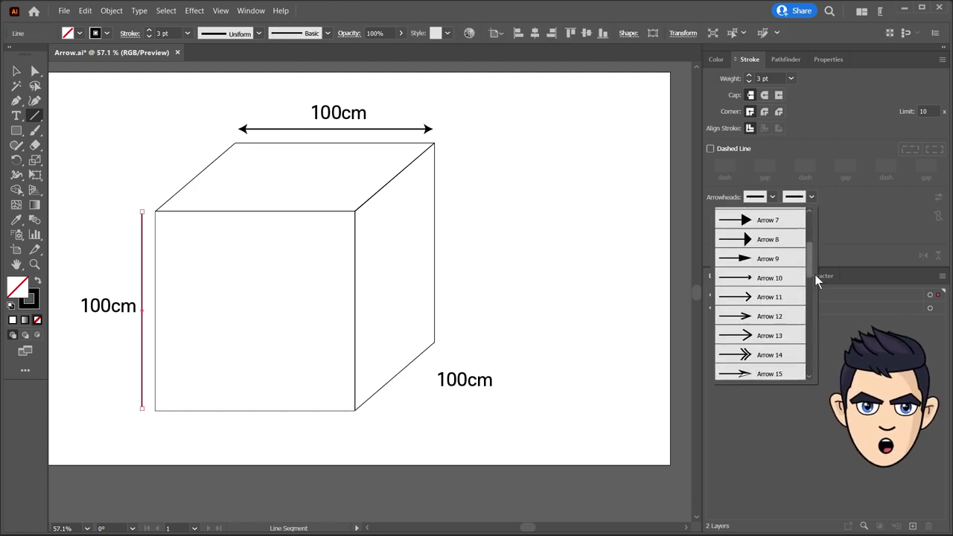
scroll(759, 298, down, 5)
click(759, 224)
click(773, 197)
click(722, 223)
Draw a diagonal double-headed arrow along the cube's lower-right depth edge
ctrl+click(371, 409)
drag(370, 409, 441, 347)
click(811, 196)
click(789, 224)
click(772, 196)
click(730, 223)
Draw a horizontal arrow right of the cube and duplicate it with a fletched Arrow 30 tail
drag(457, 146, 600, 146)
key(v)
mouse_move(522, 146)
mouse_down()
mouse_move(521, 180)
mouse_move(542, 215)
mouse_up()
click(772, 196)
click(559, 270)
click(811, 197)
scroll(738, 251, down, 5)
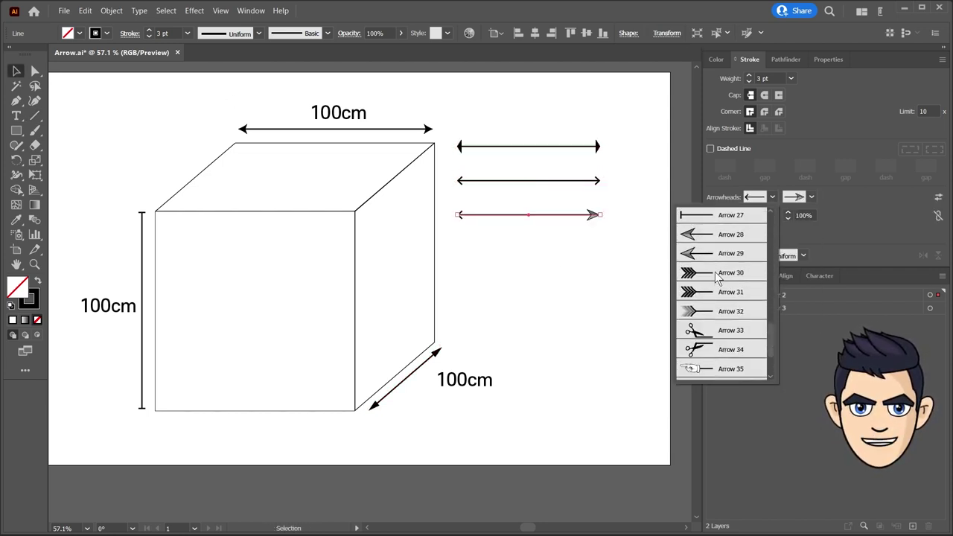
click(717, 272)
Duplicate the fletched arrow below and give the fourth arrow different arrowheads
drag(529, 215, 529, 249)
click(811, 196)
scroll(810, 362, down, 4)
click(767, 352)
click(772, 197)
click(726, 328)
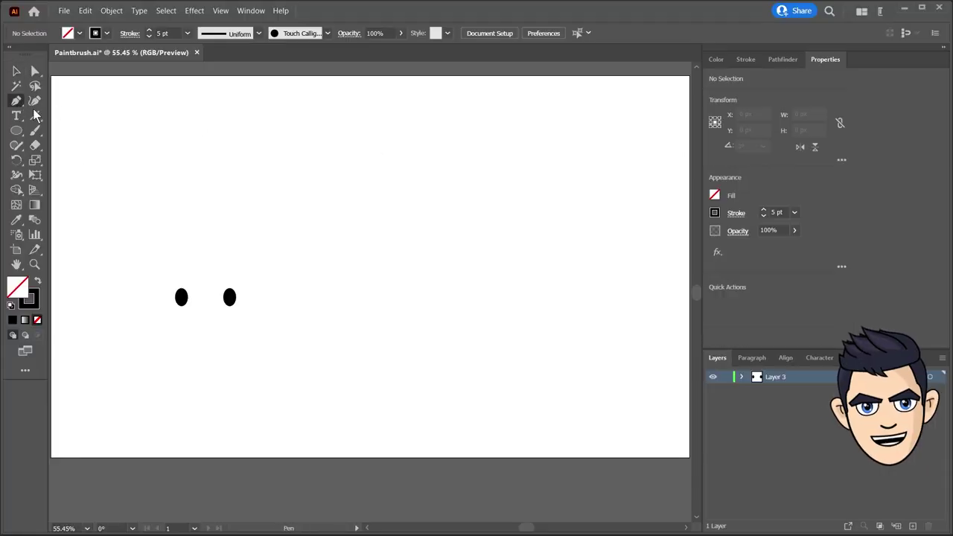
Draw a wavy Pen curve above the dots with arrowheads at both ends
drag(170, 171, 195, 171)
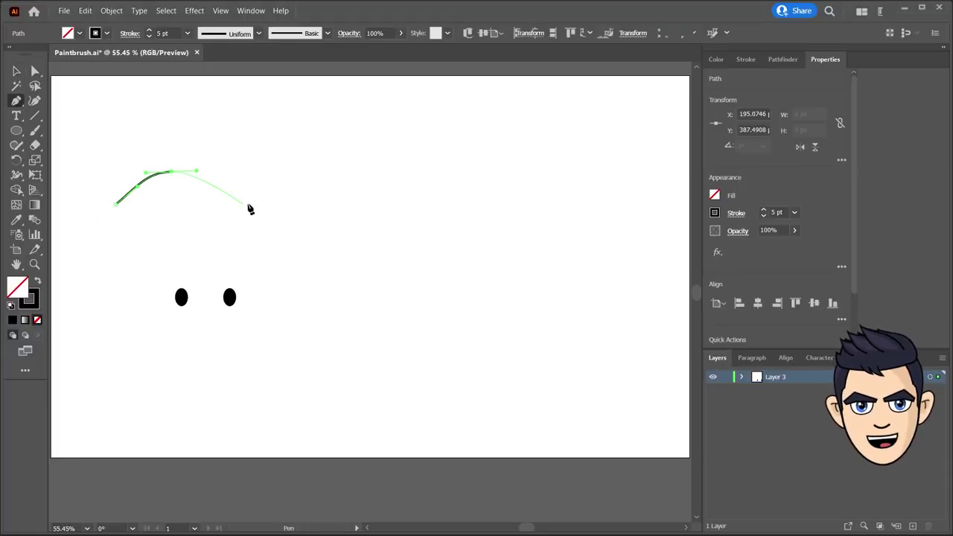
drag(253, 210, 298, 184)
key(Return)
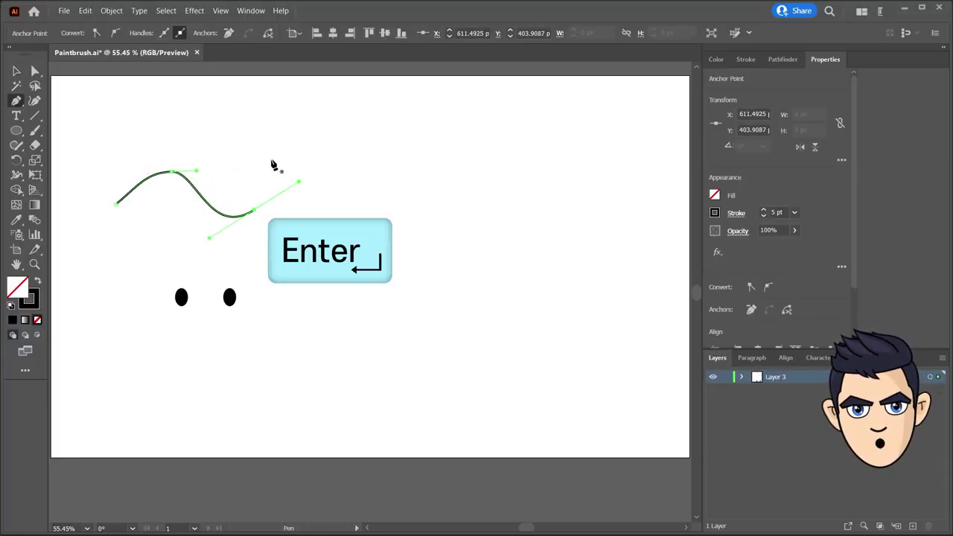
click(748, 60)
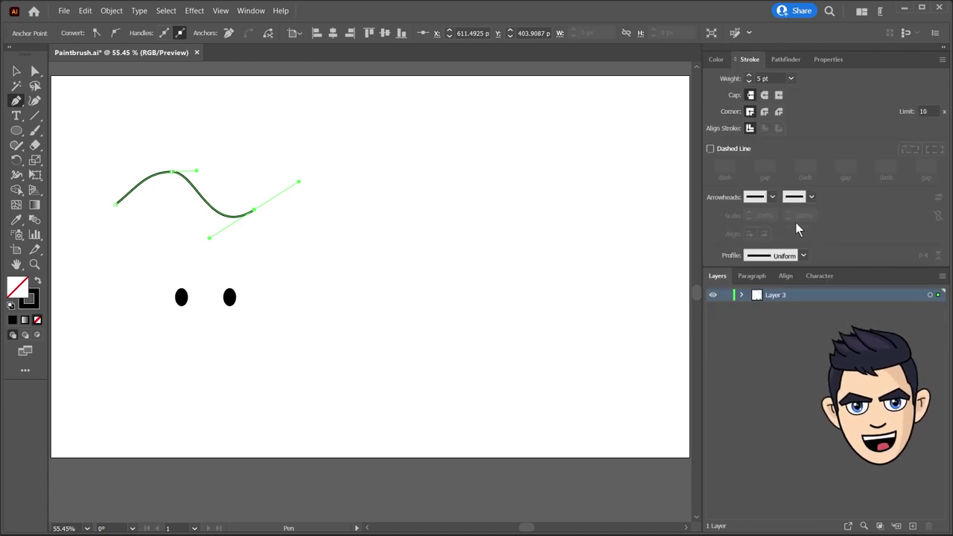
click(811, 196)
click(779, 234)
click(773, 196)
click(745, 217)
Reshape the curve into a gentle wave by removing its middle anchor, then draw a circle around the dots
click(35, 71)
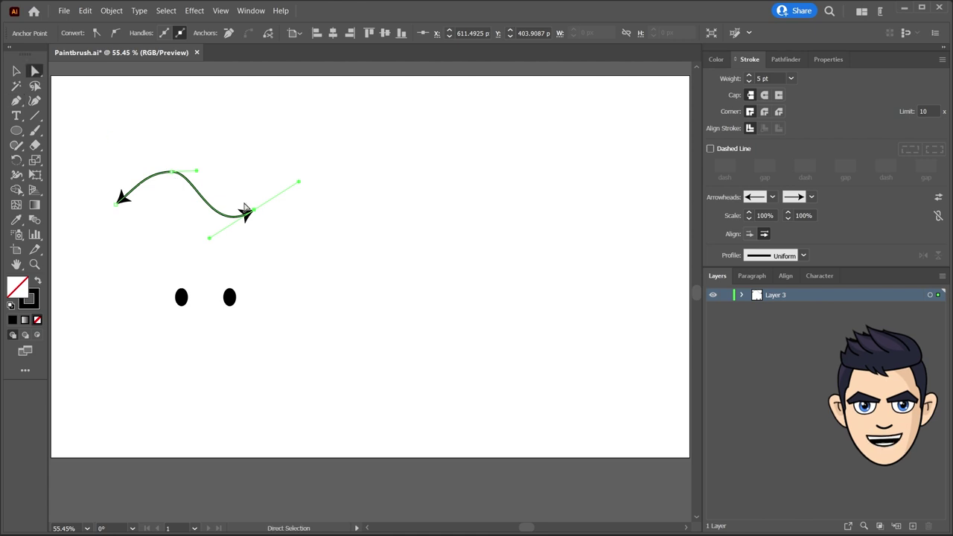
drag(253, 213, 278, 179)
drag(145, 144, 181, 213)
key(minus)
click(169, 173)
drag(138, 189, 155, 157)
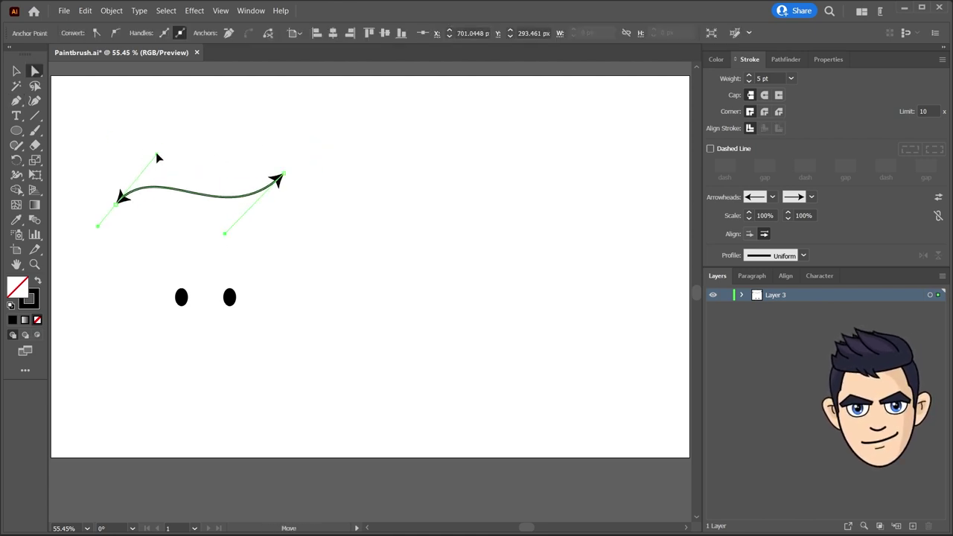
click(100, 217)
click(18, 131)
drag(207, 313, 277, 248)
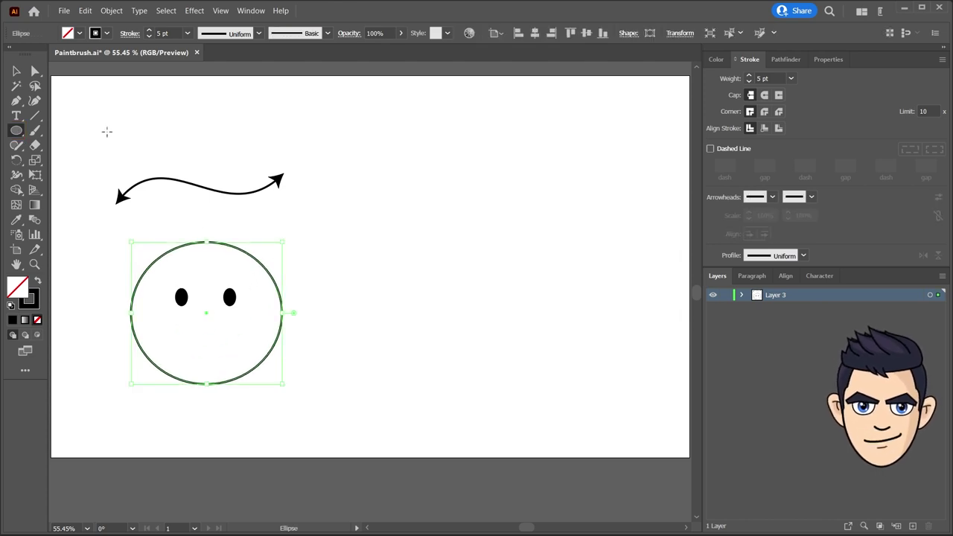
Delete the circle's top anchor so only the lower smile-shaped arc remains
key(a)
drag(202, 230, 213, 260)
key(Delete)
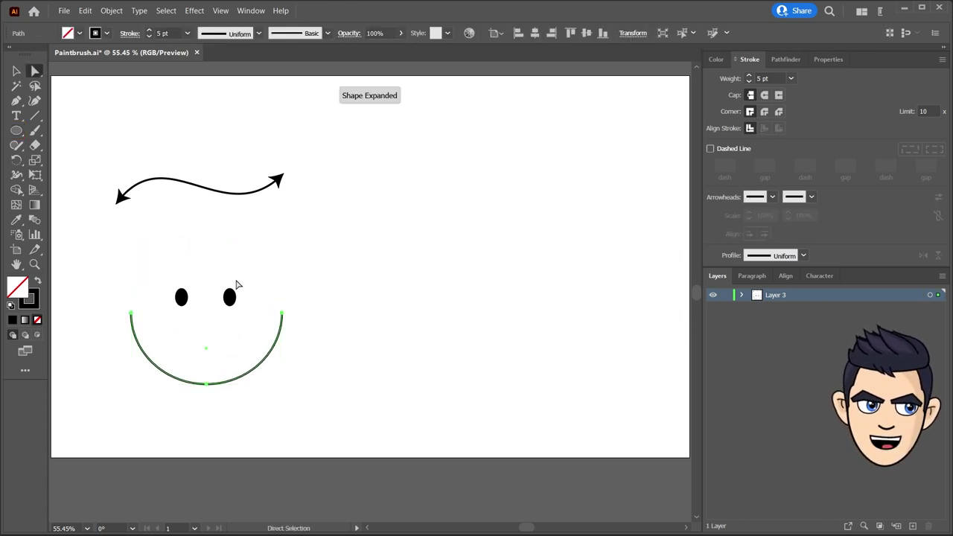
Add arrowheads to both the left and right ends of the smile arc
click(812, 196)
scroll(767, 283, down, 3)
click(745, 290)
click(773, 196)
scroll(775, 272, down, 3)
click(726, 285)
key(v)
click(58, 116)
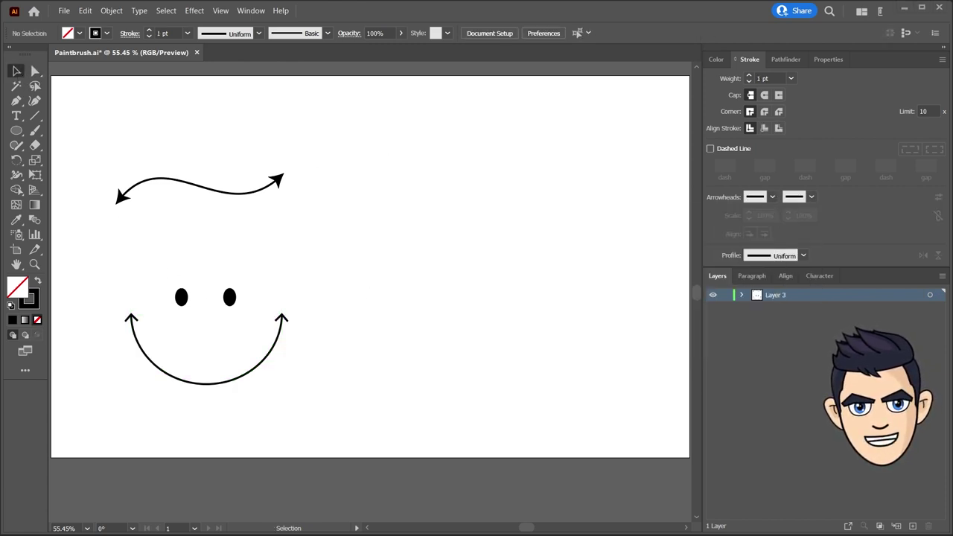
click(35, 132)
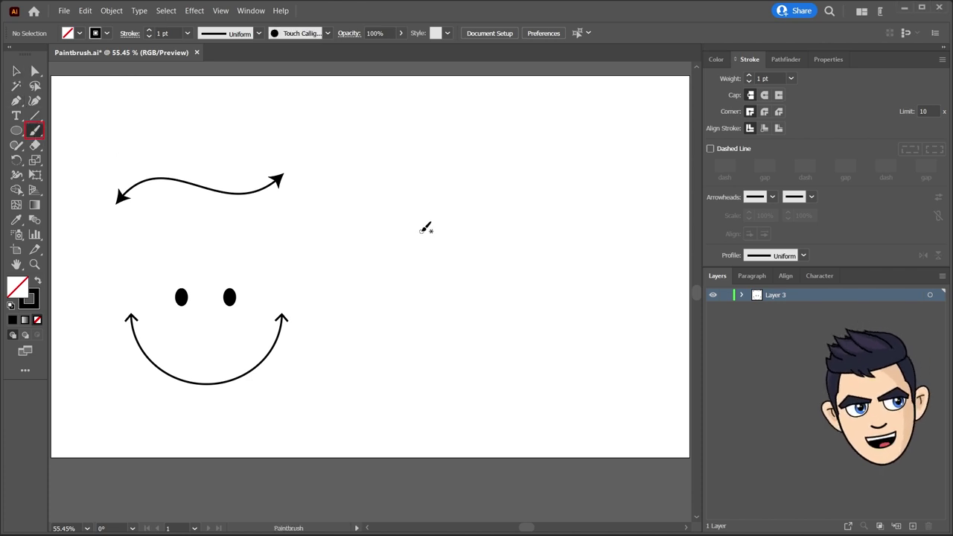
Paint a looped stroke, set Paintbrush fidelity to Smooth, then paint a second loop below it
mouse_move(340, 199)
mouse_down()
mouse_move(372, 155)
mouse_move(440, 187)
mouse_move(494, 145)
mouse_up()
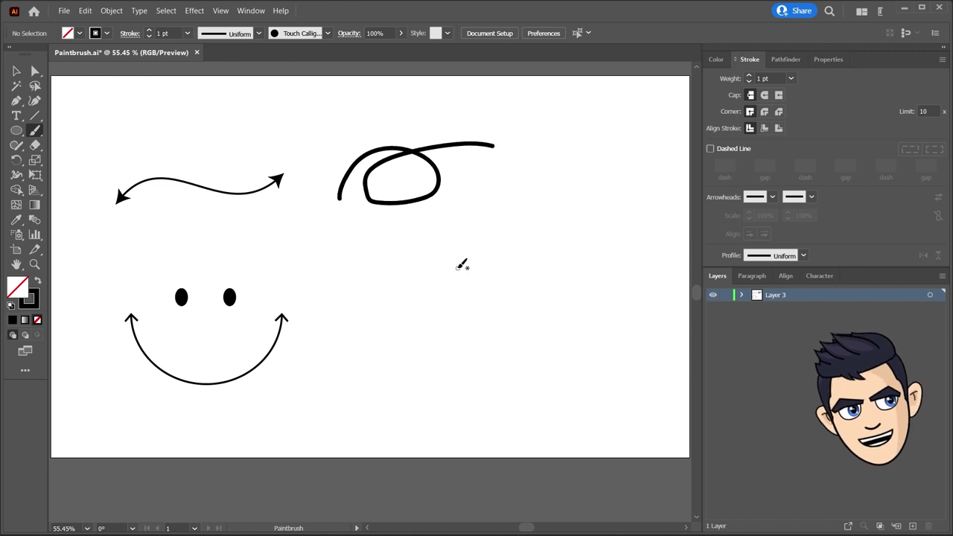
double_click(35, 131)
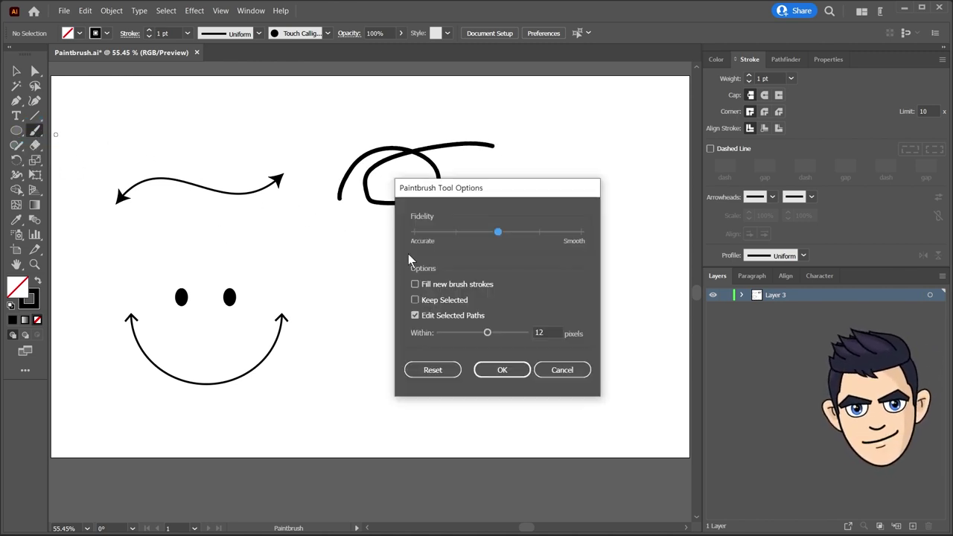
drag(497, 232, 531, 239)
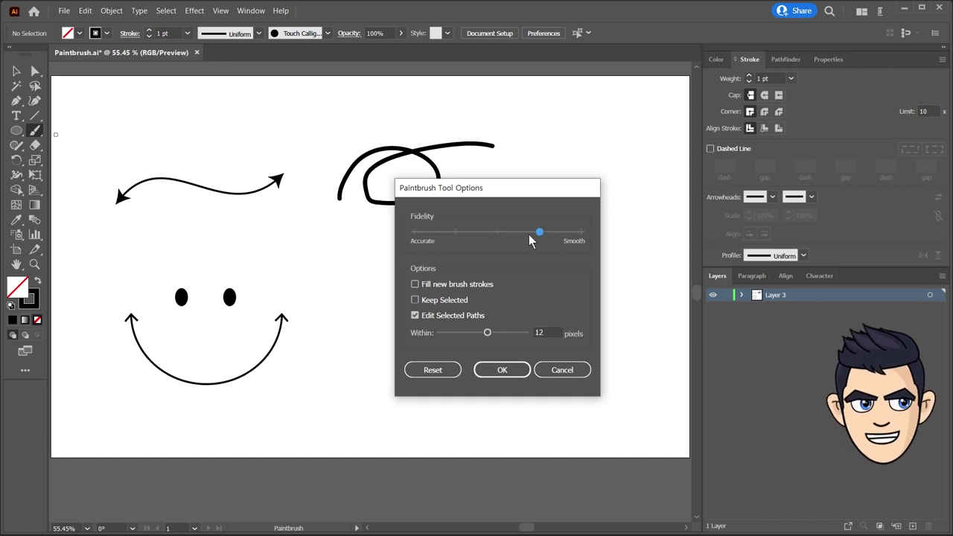
click(514, 368)
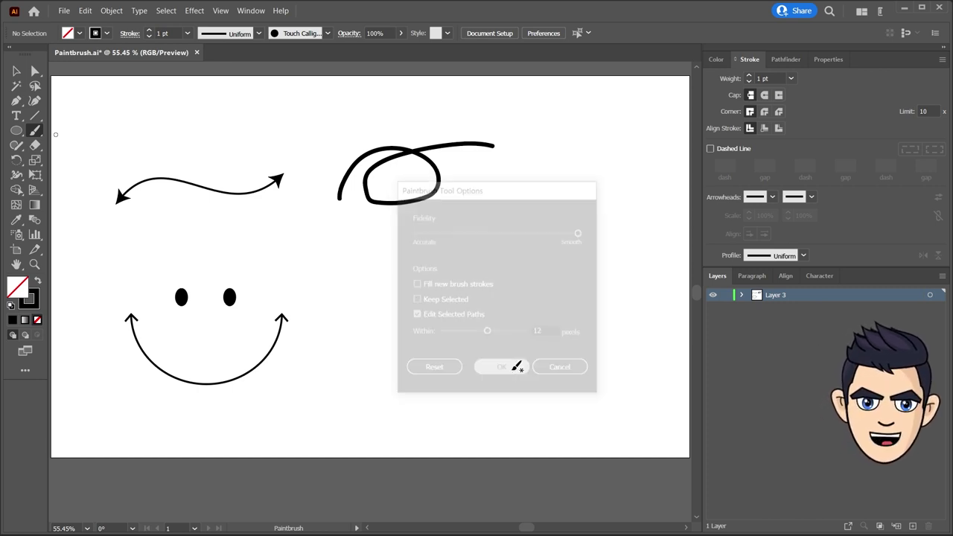
mouse_move(347, 298)
mouse_down()
mouse_move(417, 280)
mouse_move(471, 245)
mouse_up()
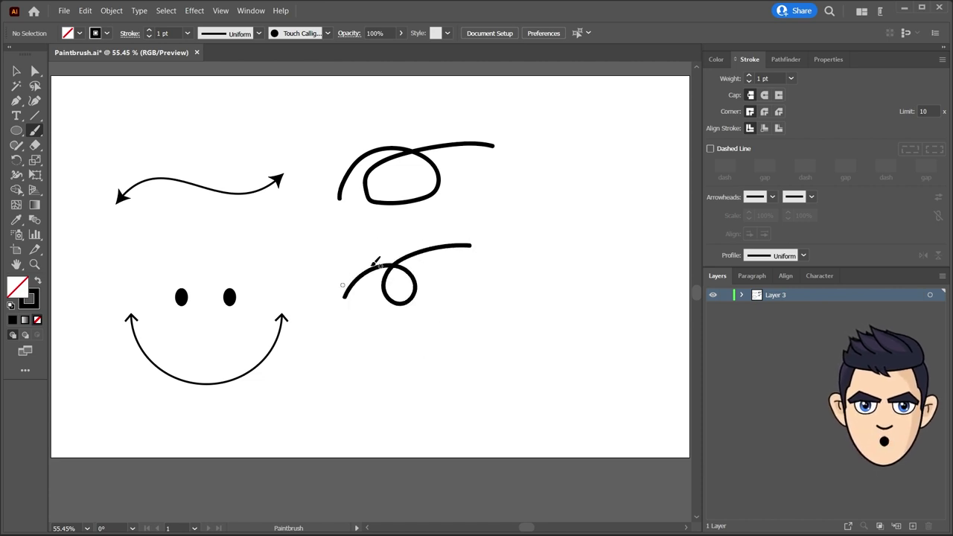
Give the lower looped brush stroke an Arrow 1 end arrowhead
key(v)
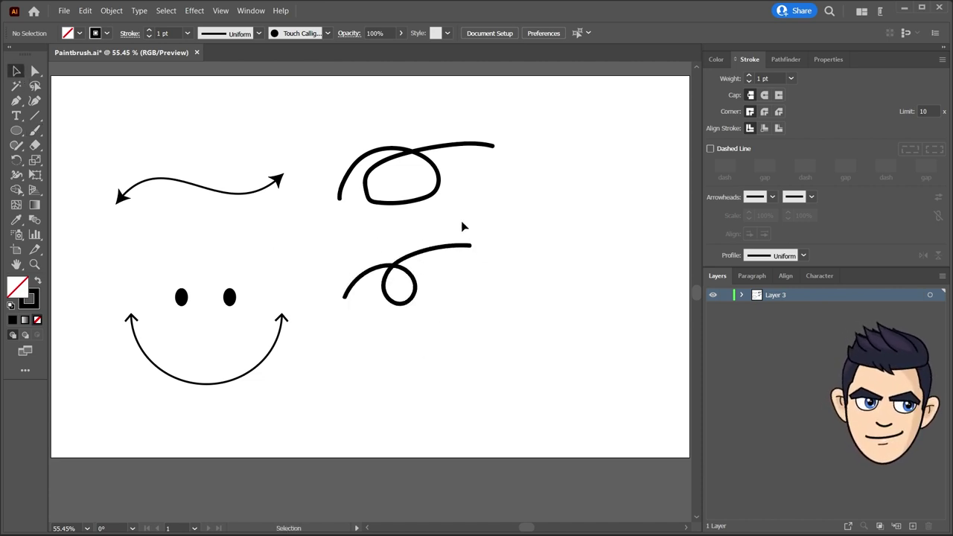
drag(462, 226, 480, 289)
click(813, 198)
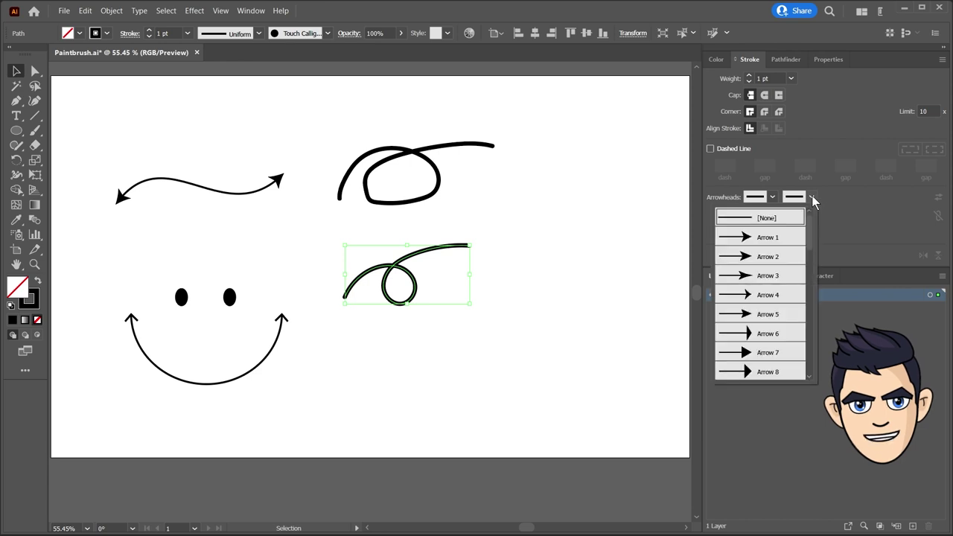
click(764, 238)
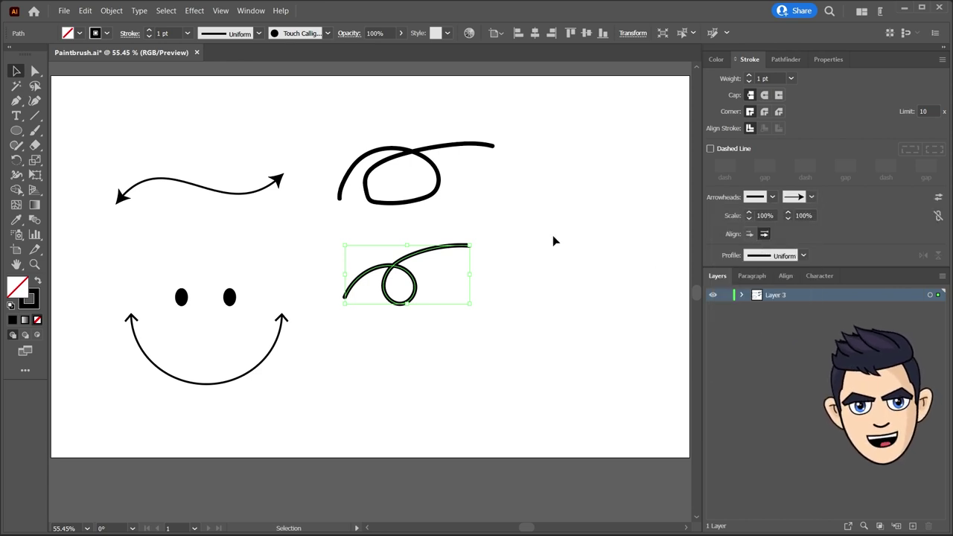
click(486, 329)
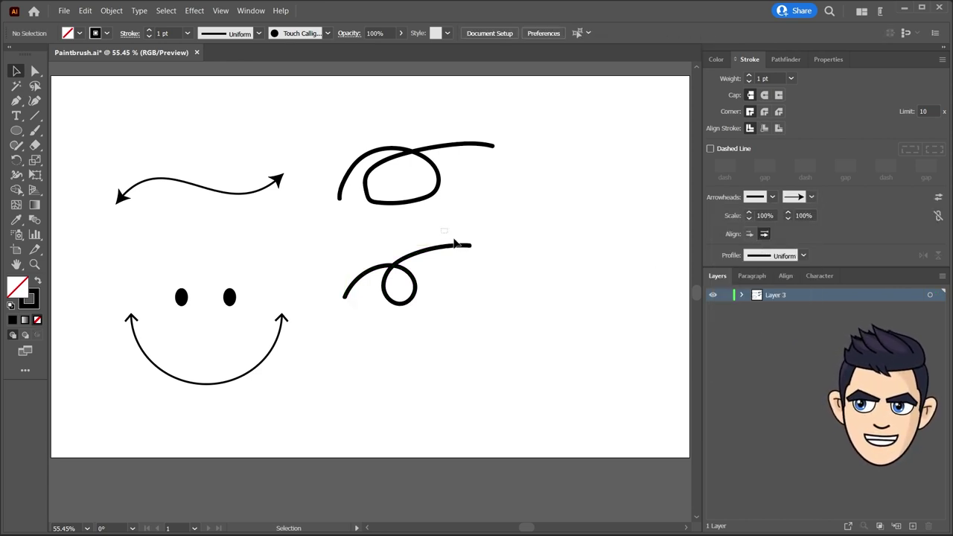
Thicken the lower looped stroke to a 4 pt weight
click(456, 246)
click(779, 79)
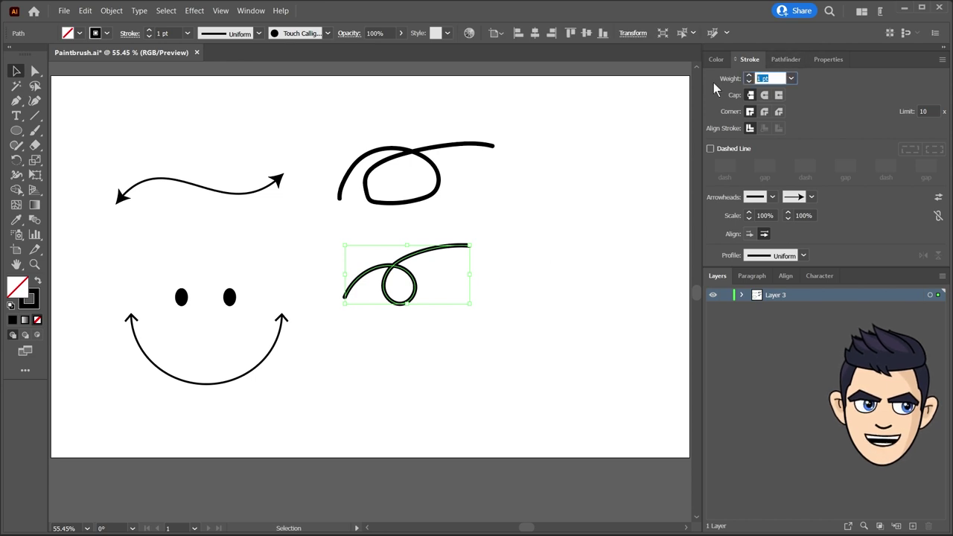
text(5)
key(Return)
text(4)
key(Return)
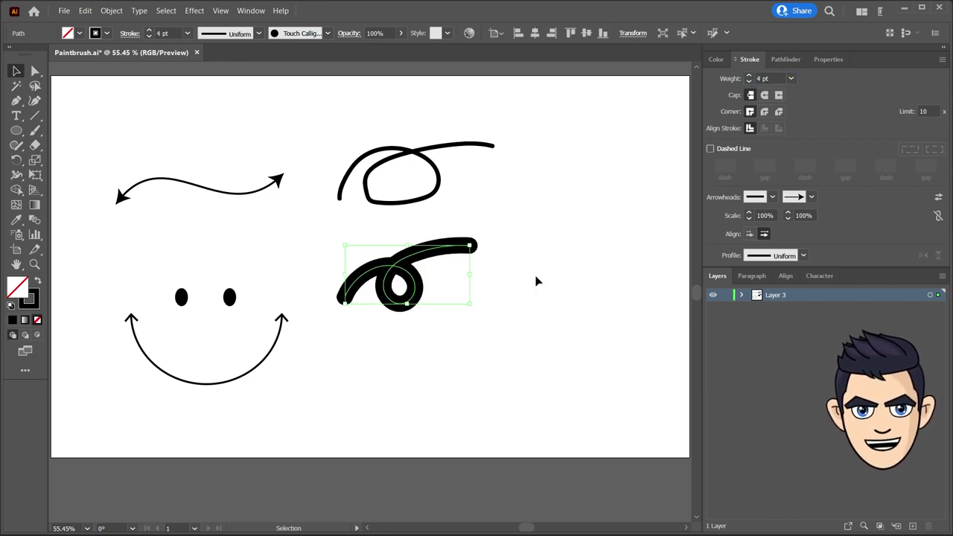
click(551, 283)
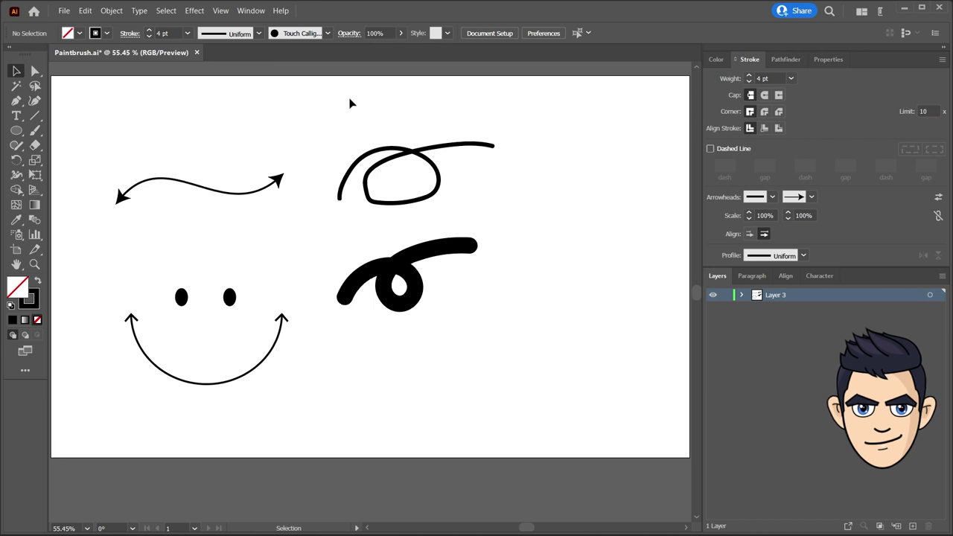
Cap the stroke's right end with a short 9 pt Arrow 7 line and copy the arrow below
click(35, 116)
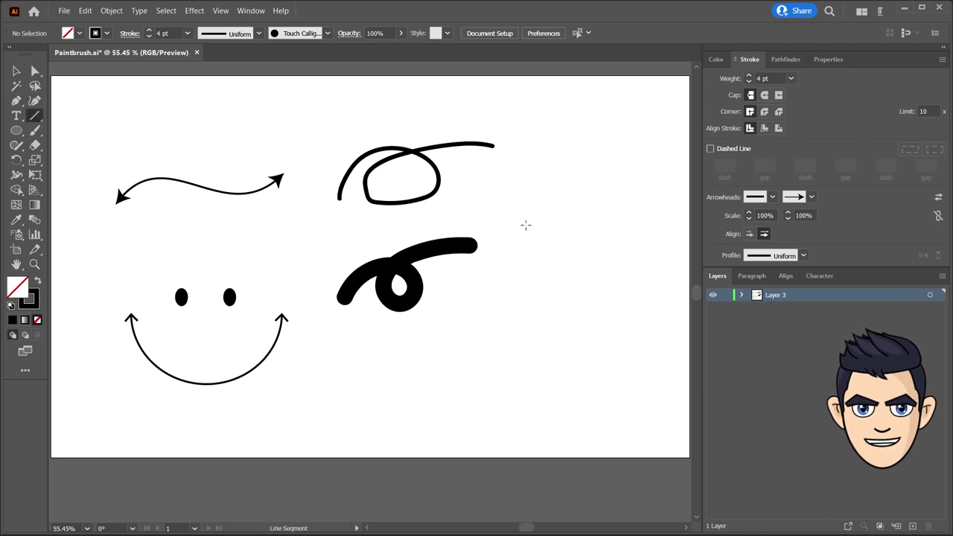
drag(528, 227, 529, 227)
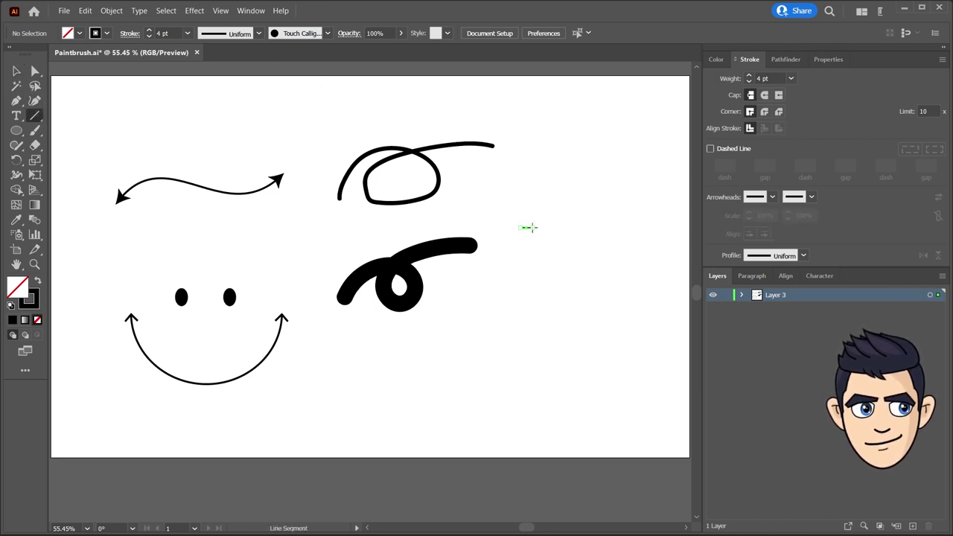
click(811, 197)
click(770, 355)
click(722, 79)
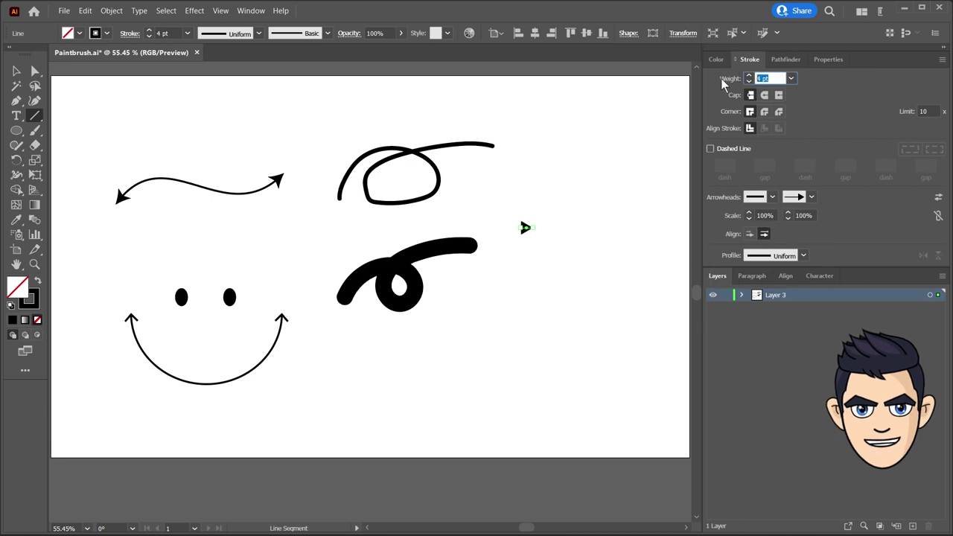
text(8)
key(Return)
key(v)
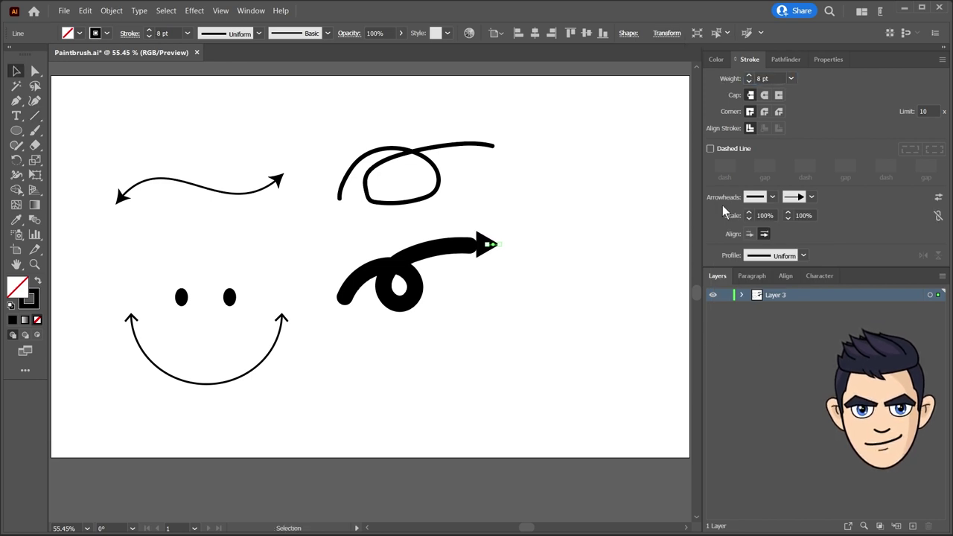
click(732, 78)
key(Return)
click(608, 377)
drag(417, 268, 417, 324)
drag(509, 324, 443, 361)
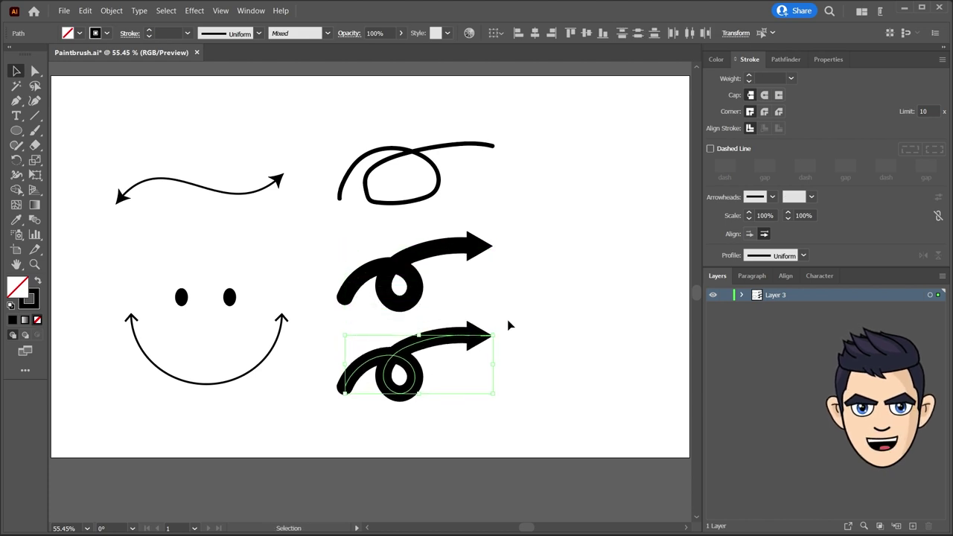
Switch the copied arrow's brush from calligraphic to [Basic]
click(327, 33)
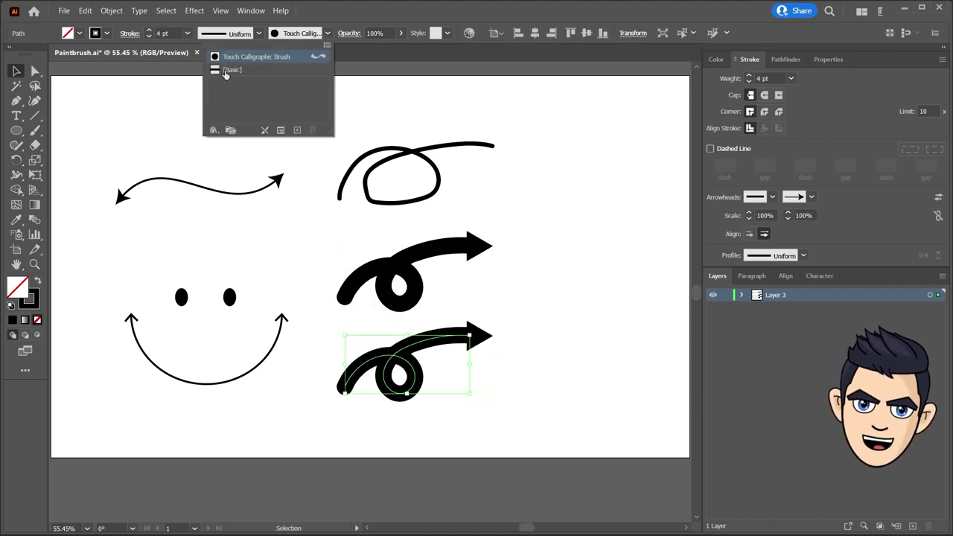
click(218, 72)
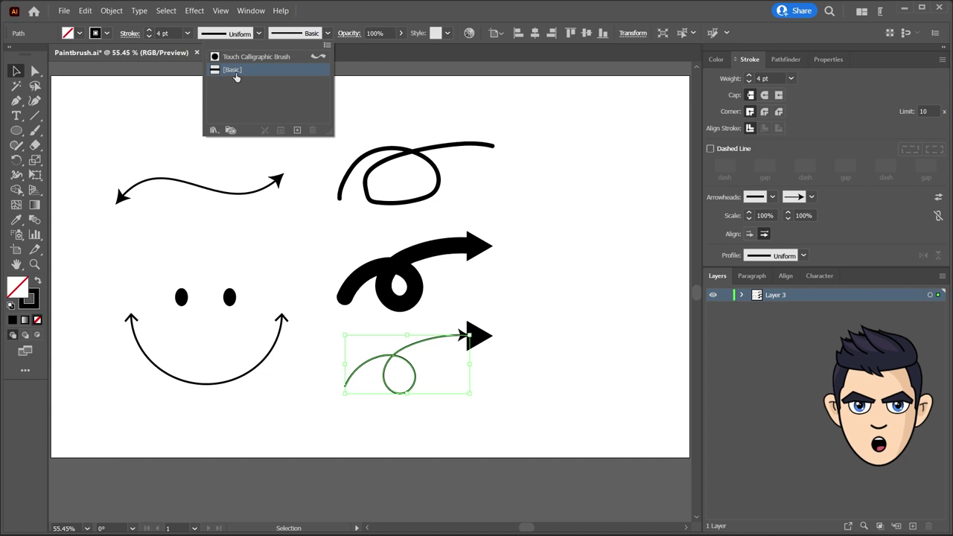
click(406, 84)
click(483, 339)
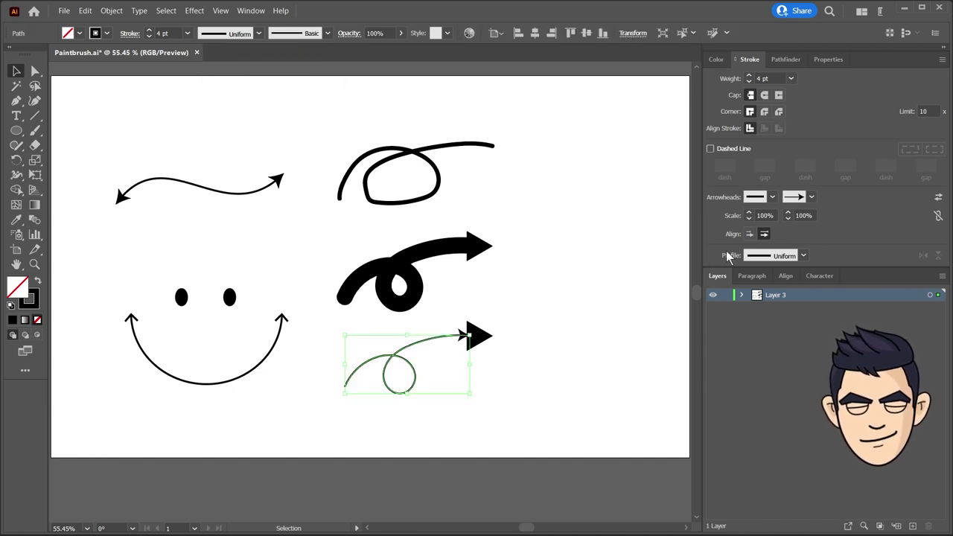
Set the copied path's end arrowhead to None
click(811, 197)
scroll(813, 275, down, 2)
scroll(813, 276, down, 3)
click(762, 300)
click(812, 196)
scroll(811, 245, up, 3)
scroll(810, 251, up, 5)
click(781, 215)
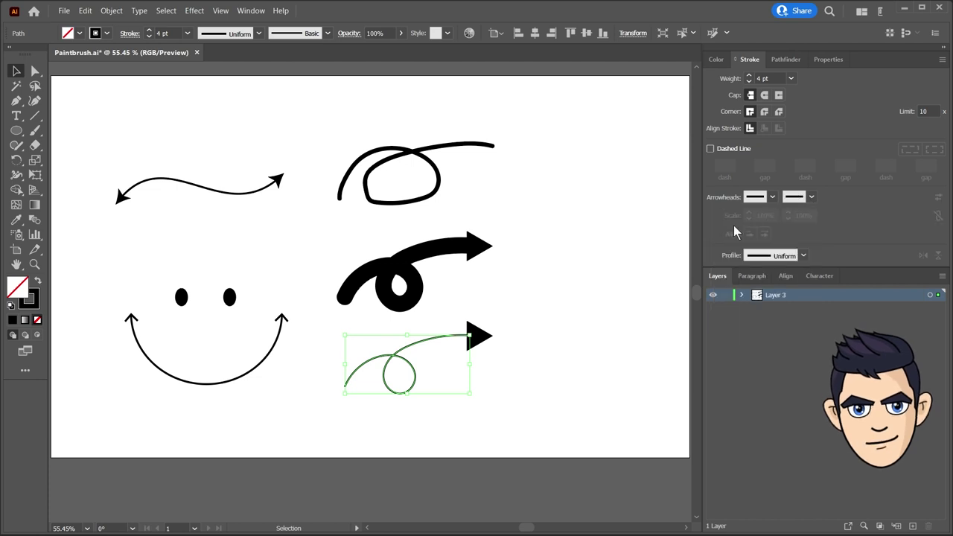
Set the copied looped path's stroke weight to 40 pt
text(40)
key(Return)
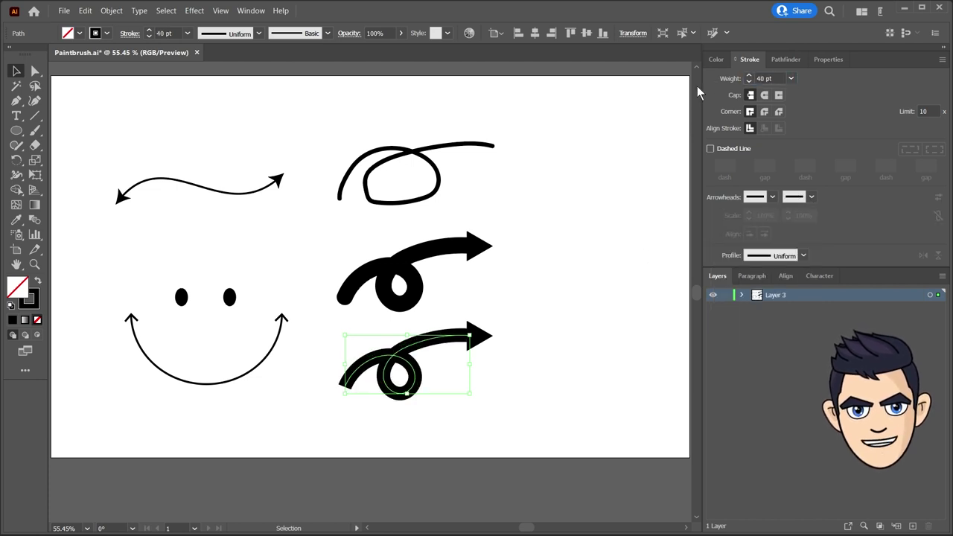
click(595, 304)
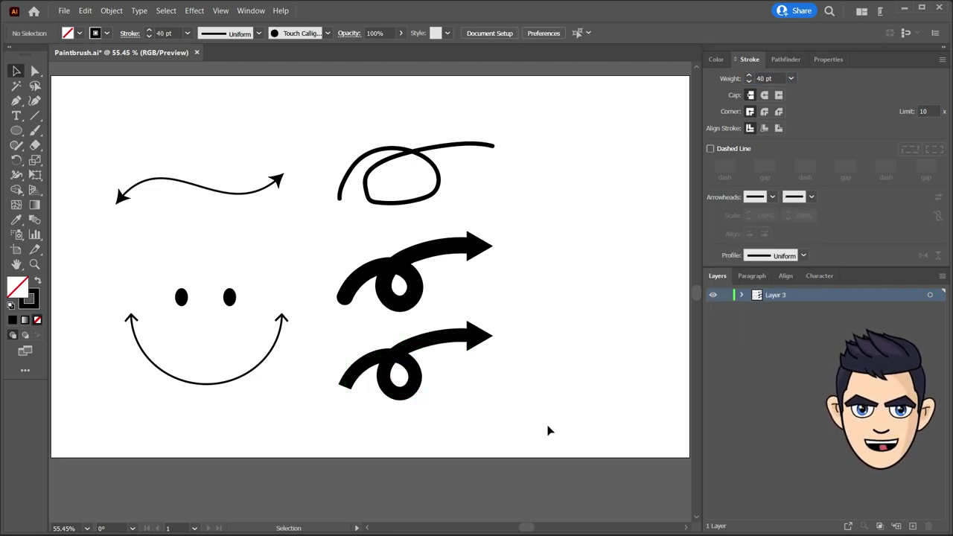
click(342, 384)
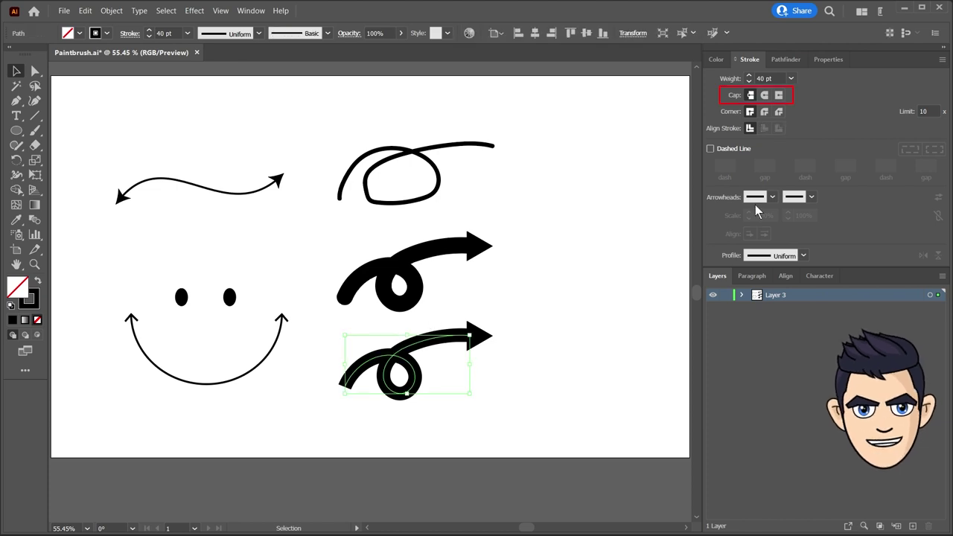
click(585, 350)
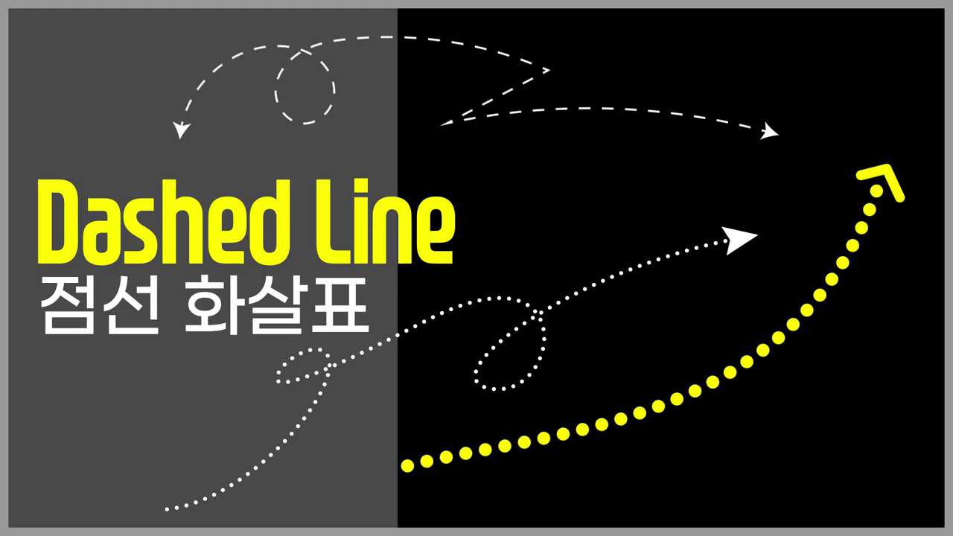
Start a new curved path on Layer 2 that bends upward at its end
drag(211, 292, 242, 266)
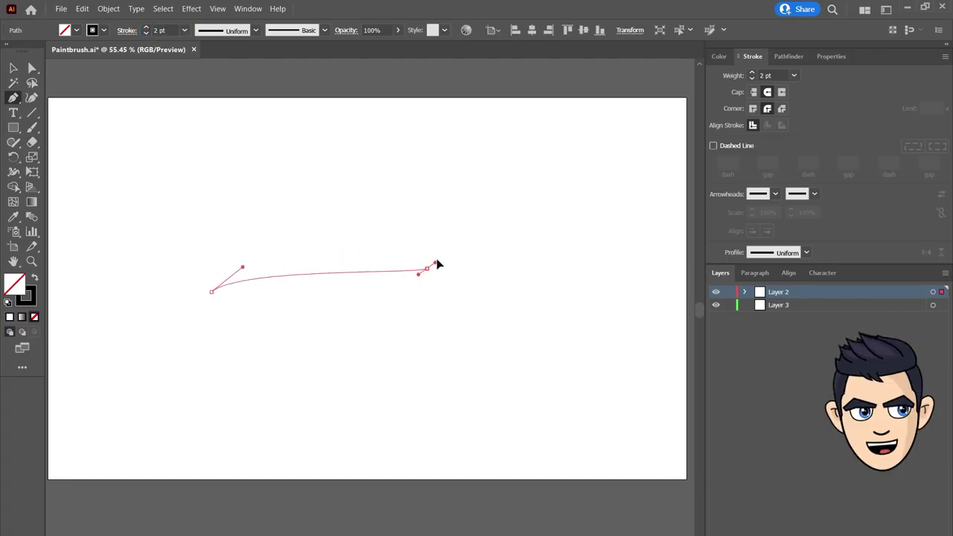
drag(427, 267, 503, 185)
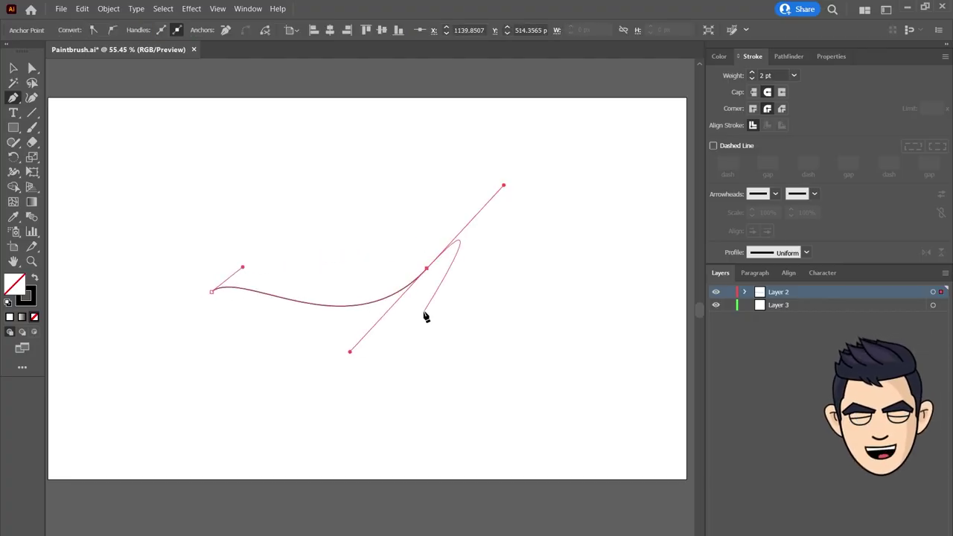
Finish the curved path and put Arrow 1 heads on both its start and end
click(814, 194)
click(777, 231)
click(775, 193)
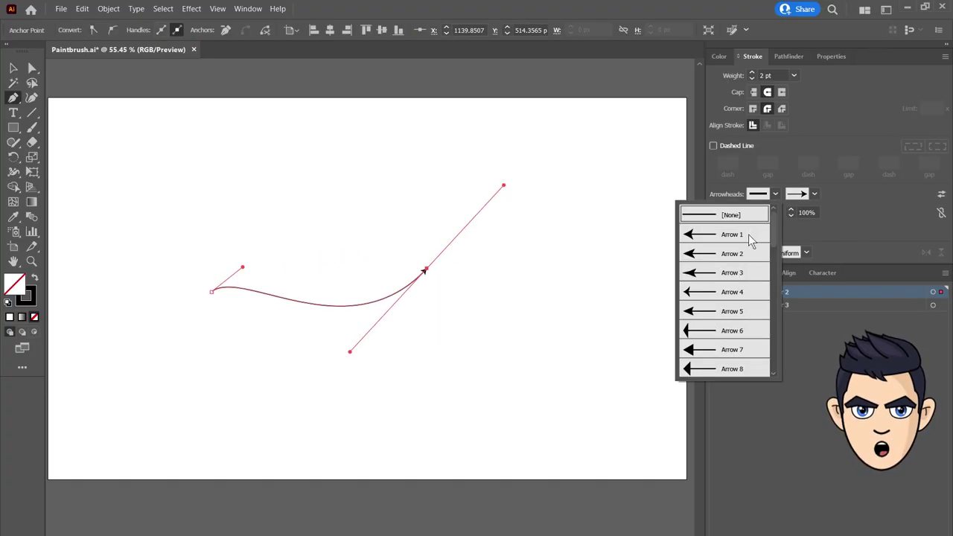
click(749, 235)
key(v)
Give the curved double-headed arrow a 5 pt dashed stroke
double_click(767, 75)
text(5)
key(Return)
drag(303, 218, 323, 314)
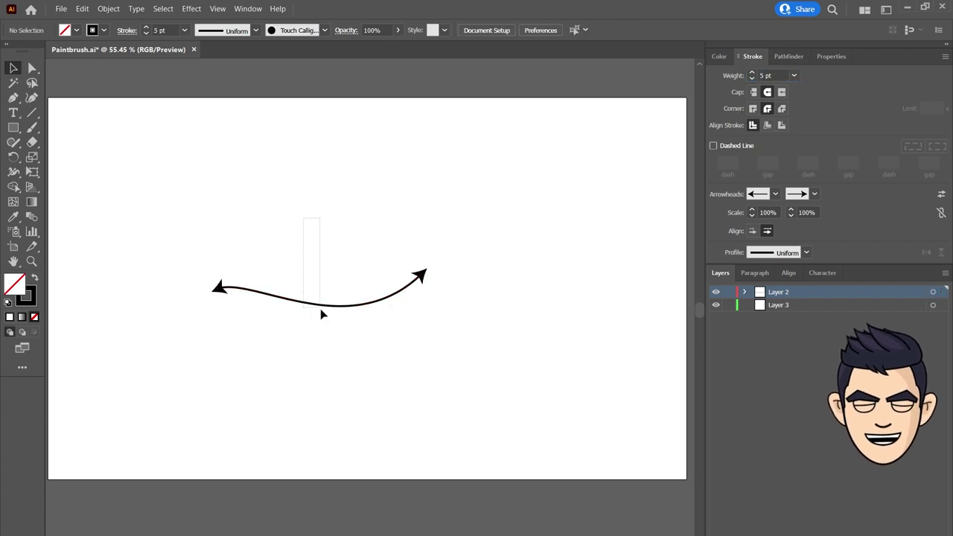
key(a)
click(713, 145)
click(425, 410)
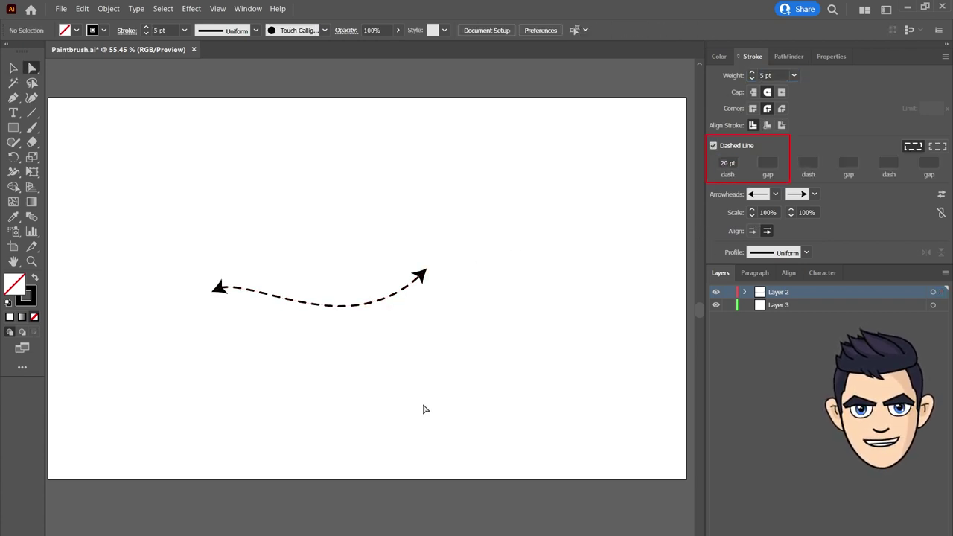
Shorten the arrow's dash length from 20 pt to 10 pt
drag(334, 246, 339, 317)
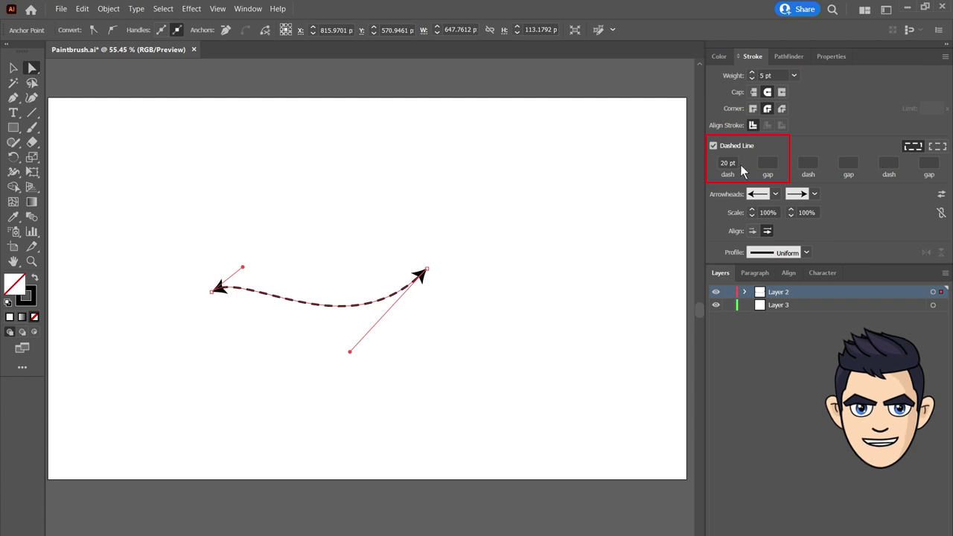
drag(737, 165, 710, 165)
text(0)
key(Return)
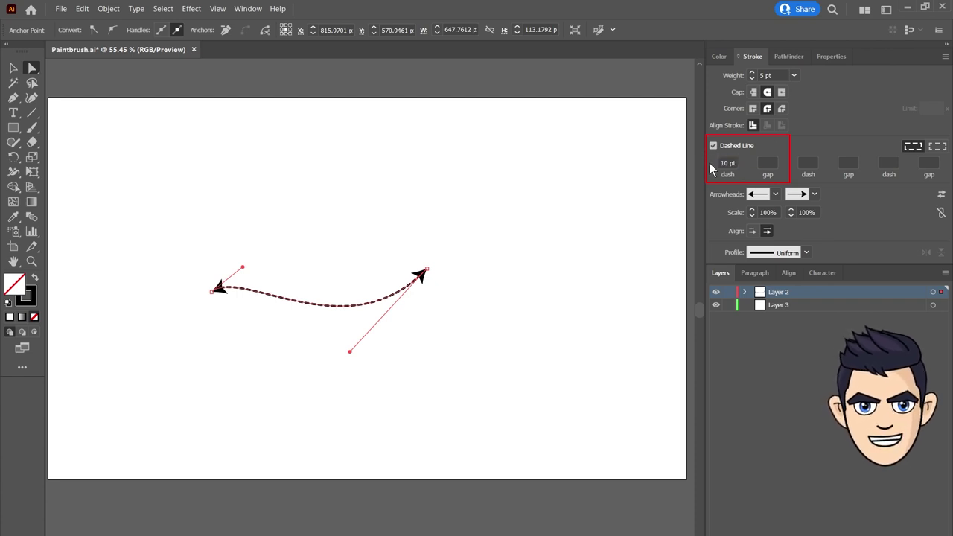
click(400, 346)
Paste a copy of the dashed arrow in front and nudge it upward
drag(385, 253, 344, 389)
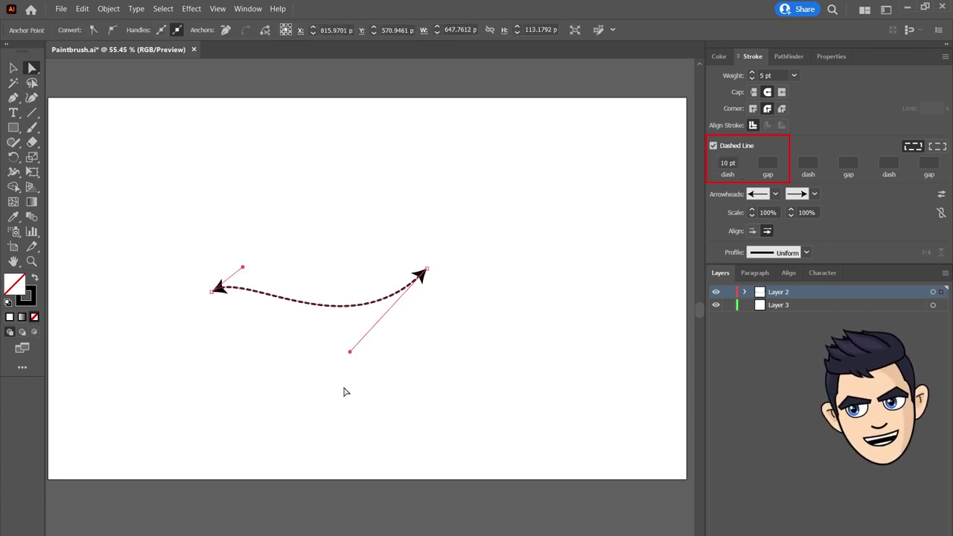
key(ctrl+c)
key(ctrl+f)
key(shift+Up)
key(shift+Up)
key(shift+Up)
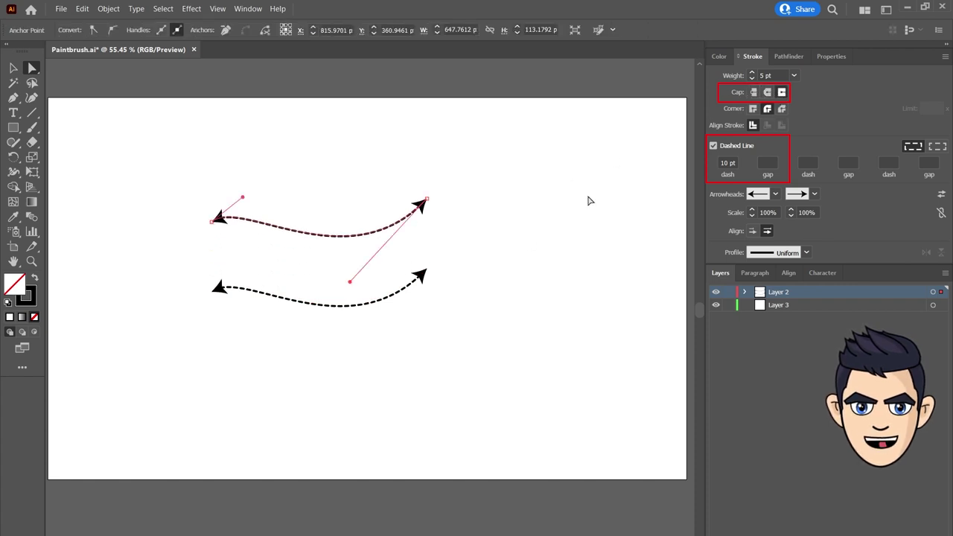
Alt-drag a third copy of the dashed arrow further down, then select the middle arrow
click(313, 300)
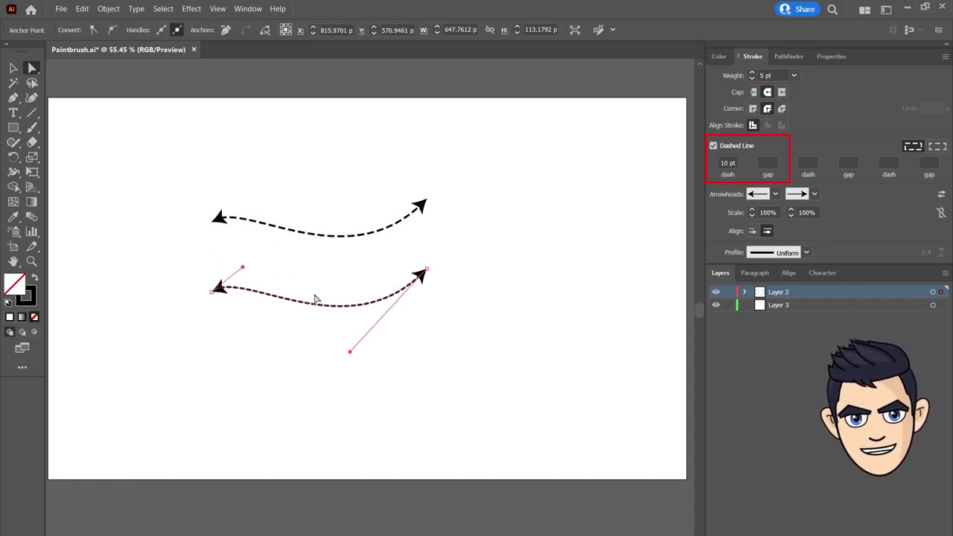
drag(324, 311, 323, 378)
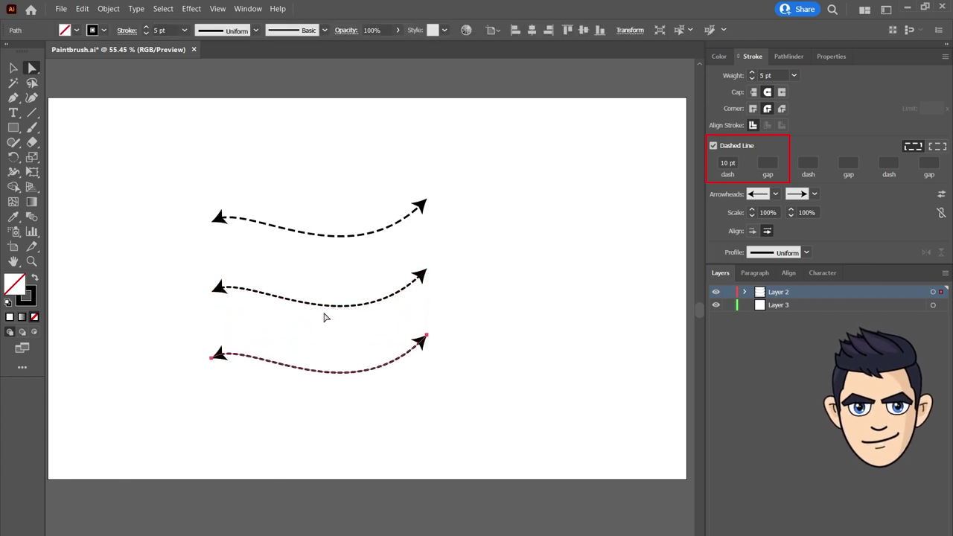
click(328, 318)
click(343, 305)
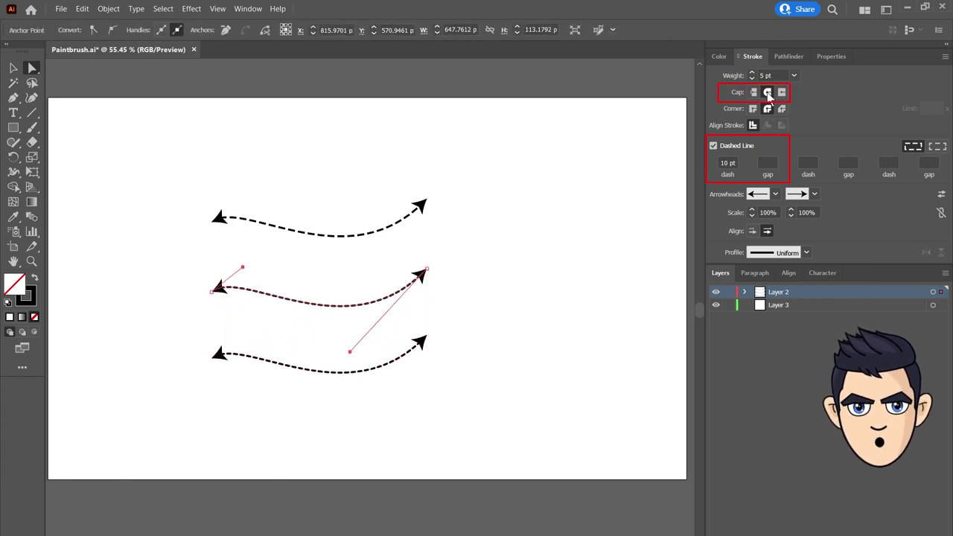
Make the middle arrow dotted with 0 pt dashes and 10 pt gaps
click(721, 162)
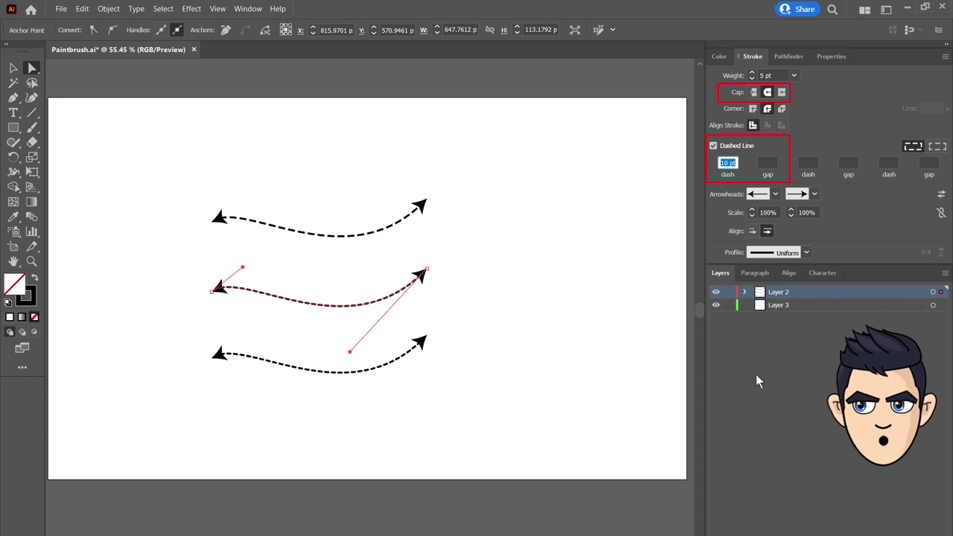
text(0)
key(Return)
text(10)
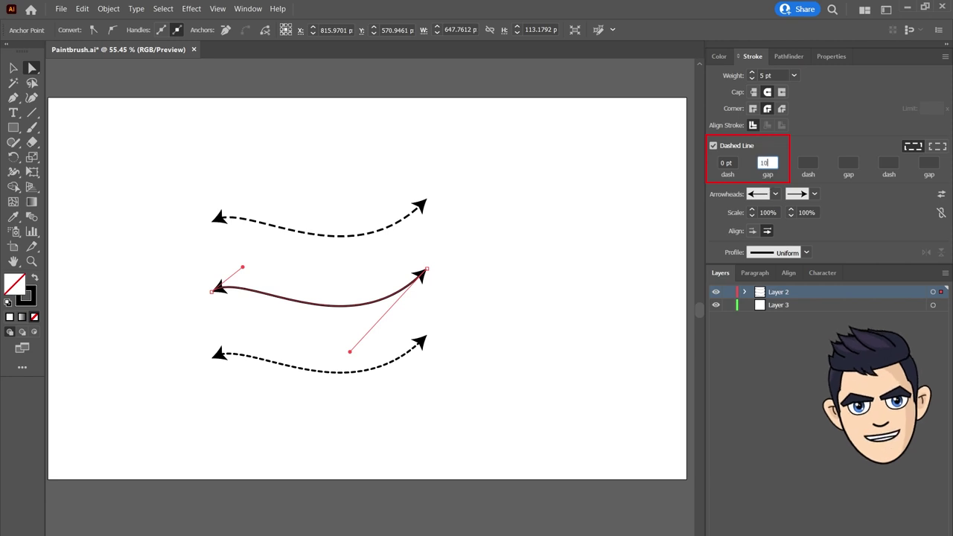
key(Return)
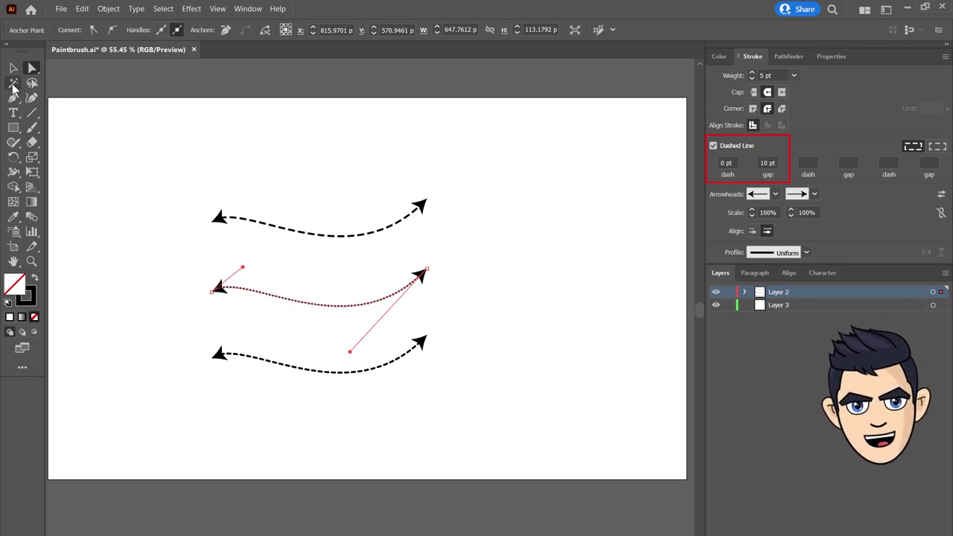
Copy the dotted middle arrow to the upper right
click(13, 68)
click(342, 117)
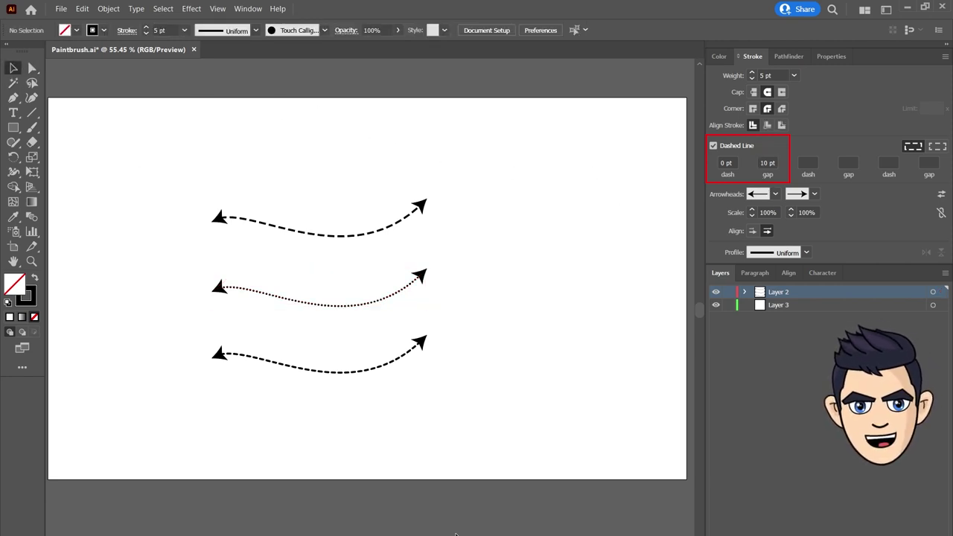
click(294, 299)
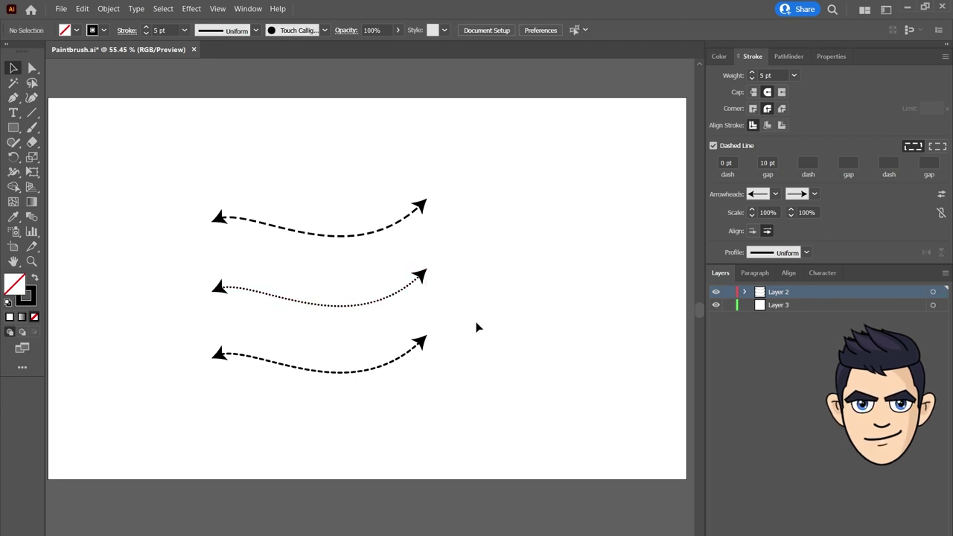
alt+drag(346, 311, 582, 268)
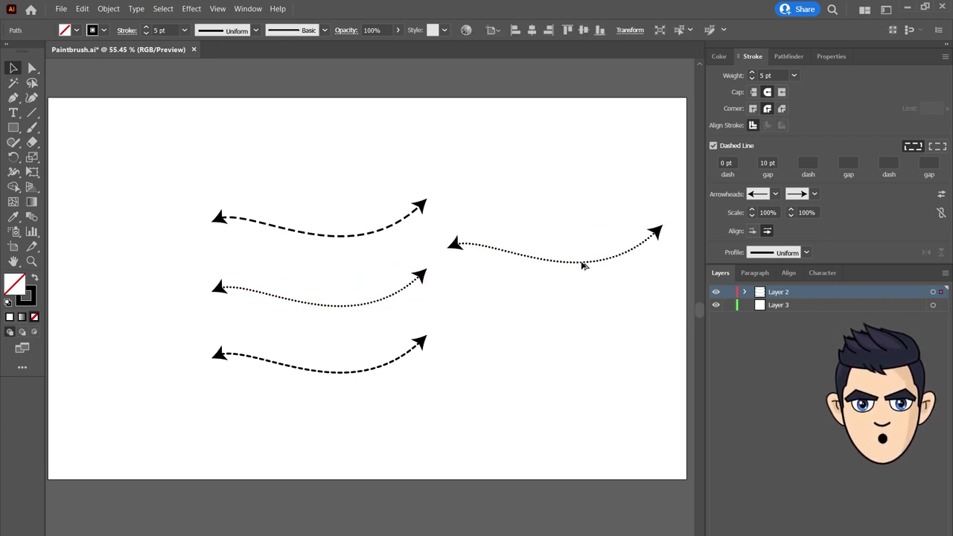
Set the copied curve to a 20 pt stroke with no arrowheads at either end
text(20)
key(Return)
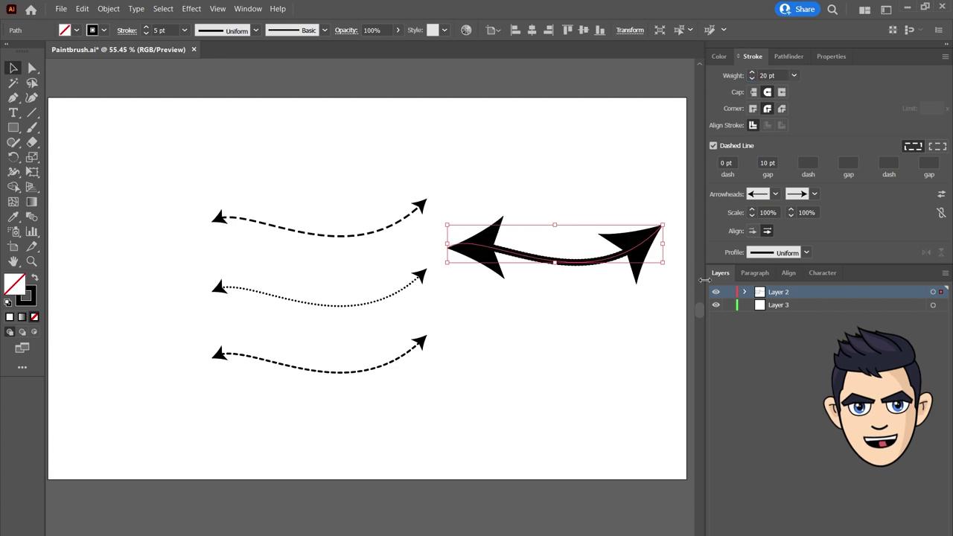
click(815, 194)
click(759, 205)
click(776, 194)
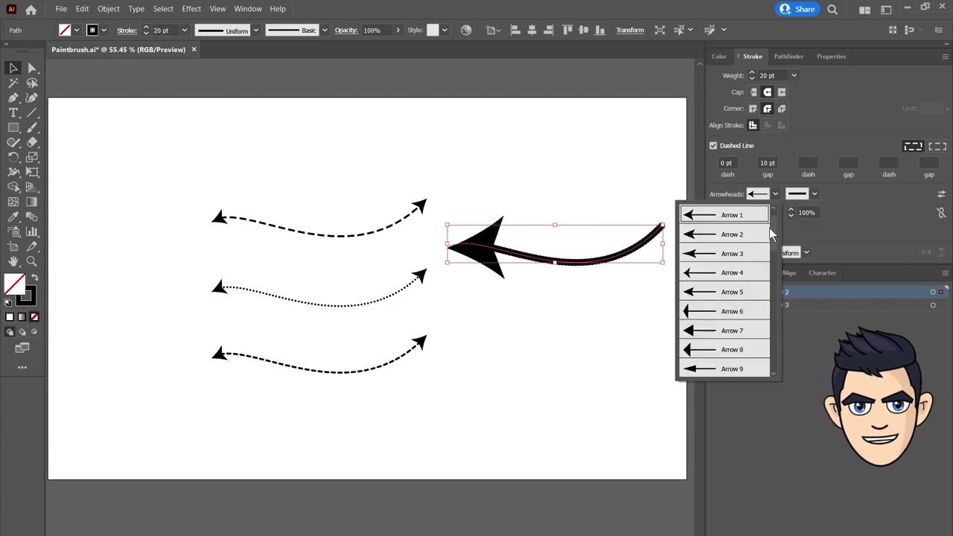
click(715, 211)
Widen the dot gap to 20 pt, then to 30 pt
double_click(763, 162)
text(20)
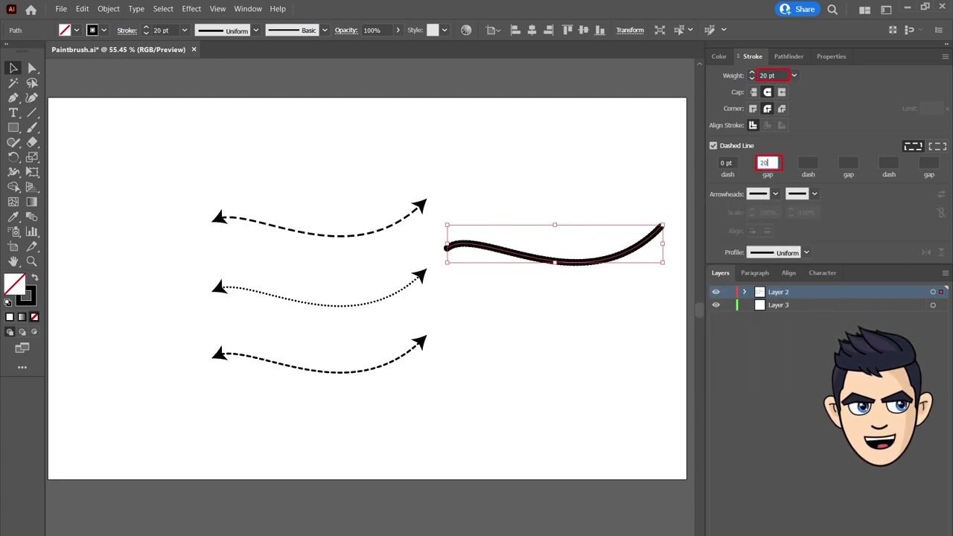
key(Return)
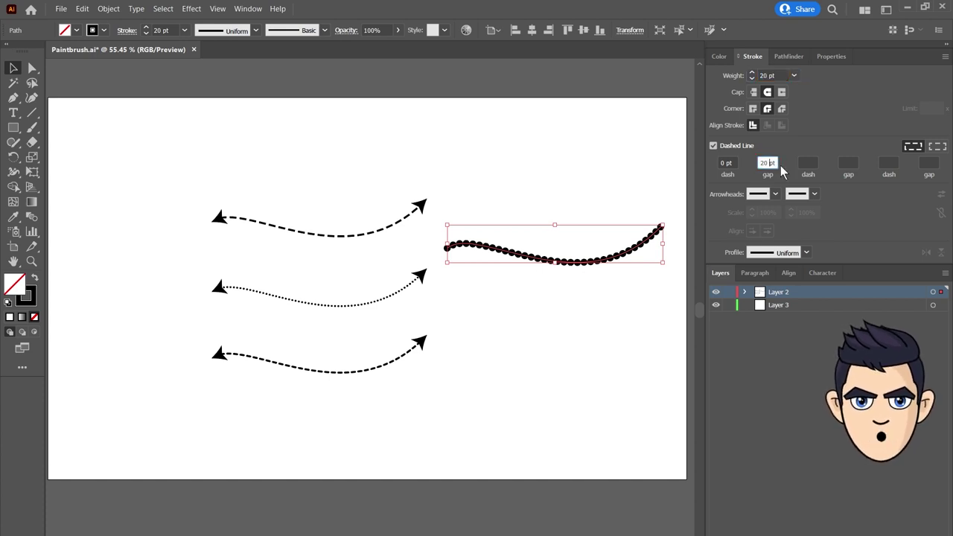
text(30)
key(Return)
Try an end arrowhead on the dotted curve, then reset it to None
mouse_move(587, 188)
mouse_down()
mouse_move(607, 322)
mouse_move(482, 265)
mouse_up()
click(807, 196)
click(782, 233)
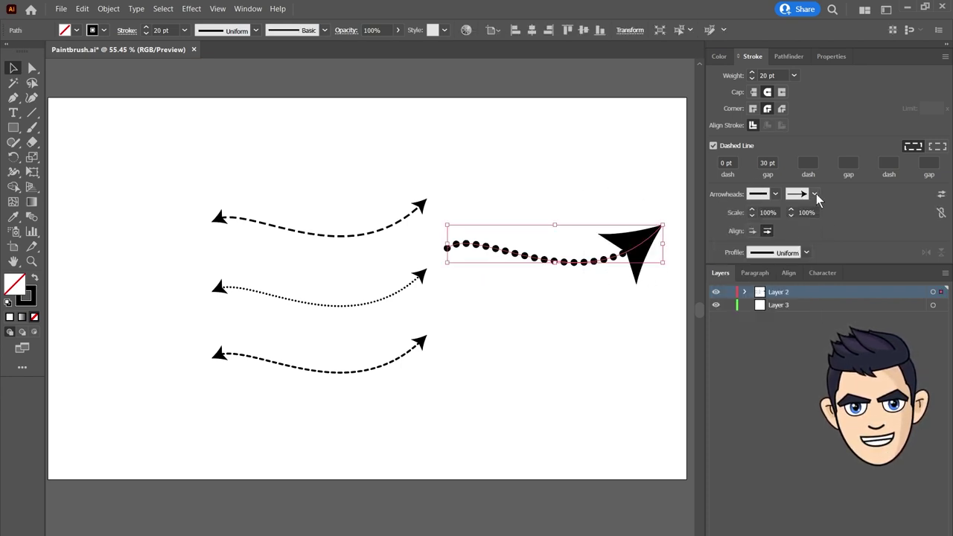
click(816, 194)
click(809, 218)
Continue the dotted curve from its right endpoint with the Pen tool
click(674, 223)
key(p)
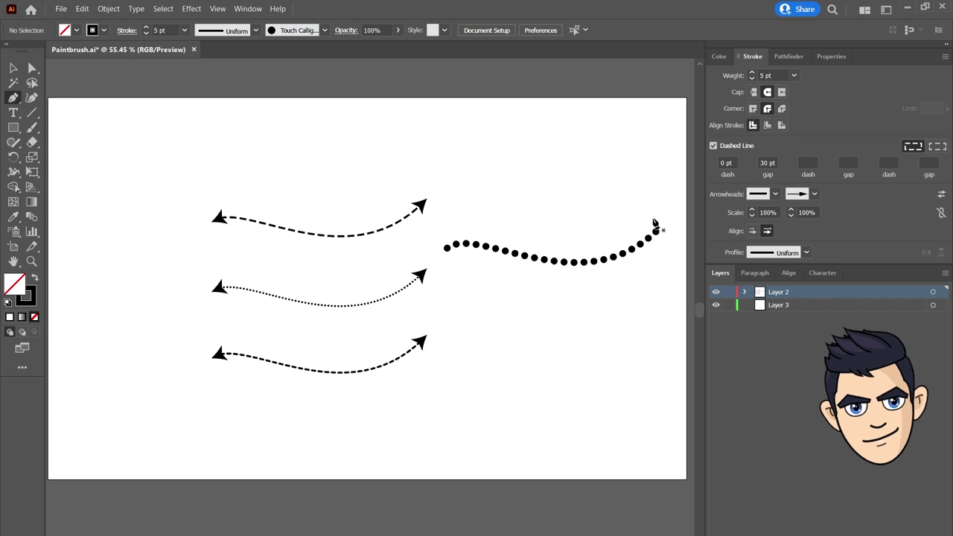
click(661, 222)
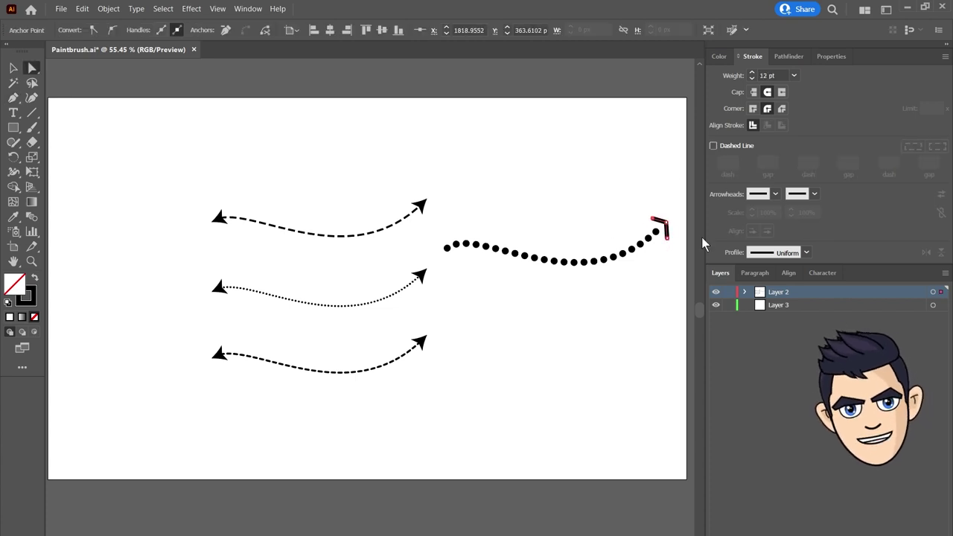
Undo the last edit and deselect the dotted curve
key(ctrl+z)
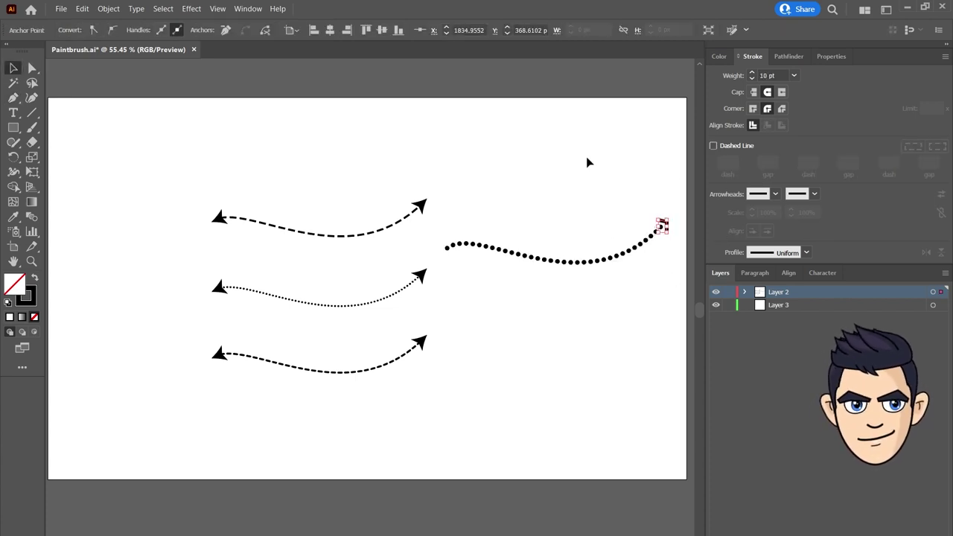
click(193, 122)
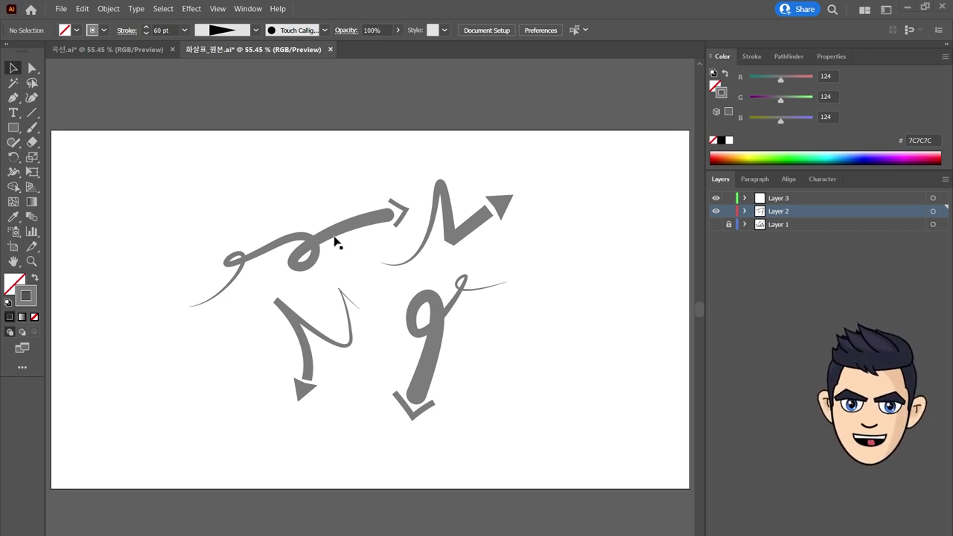
Select the gray swirl arrow and its heads, then undo three recent changes
click(353, 245)
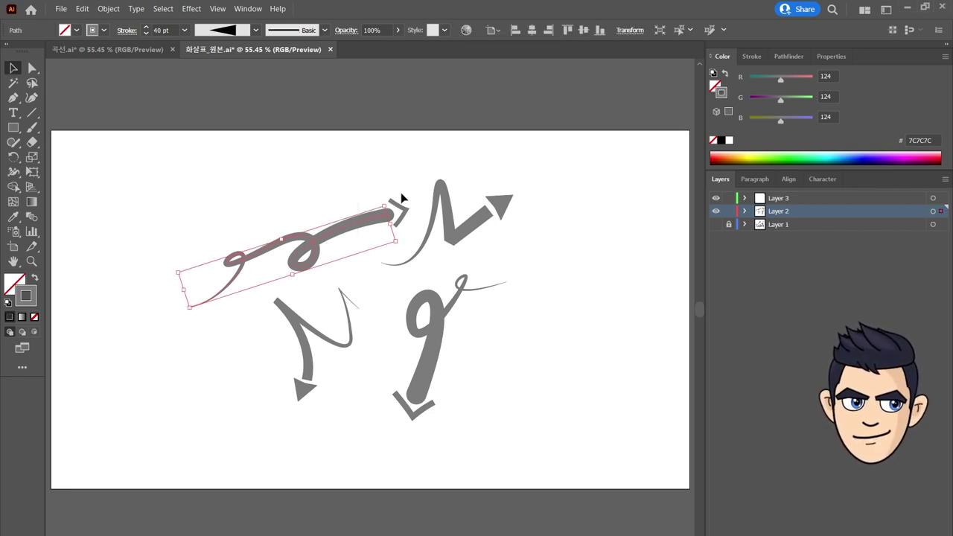
click(399, 215)
click(498, 207)
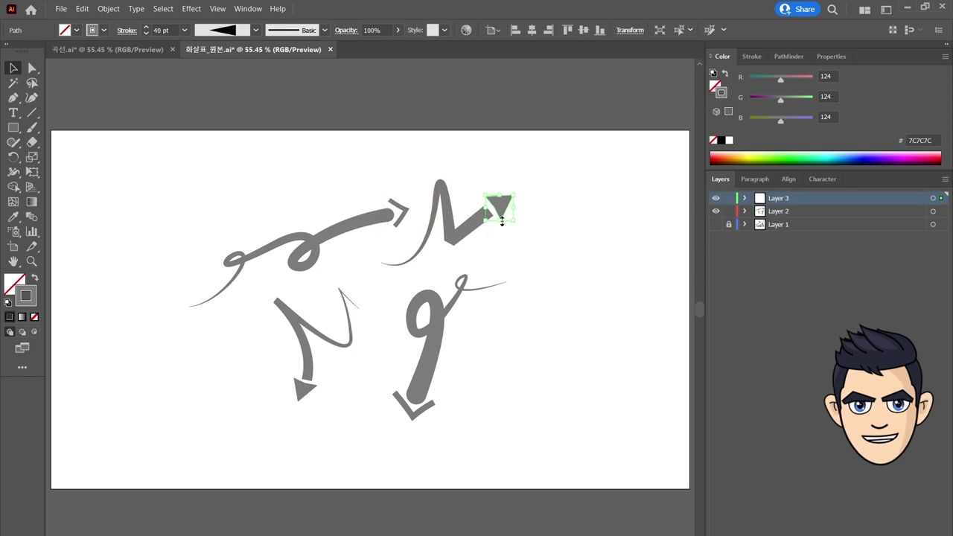
click(563, 233)
key(ctrl+z)
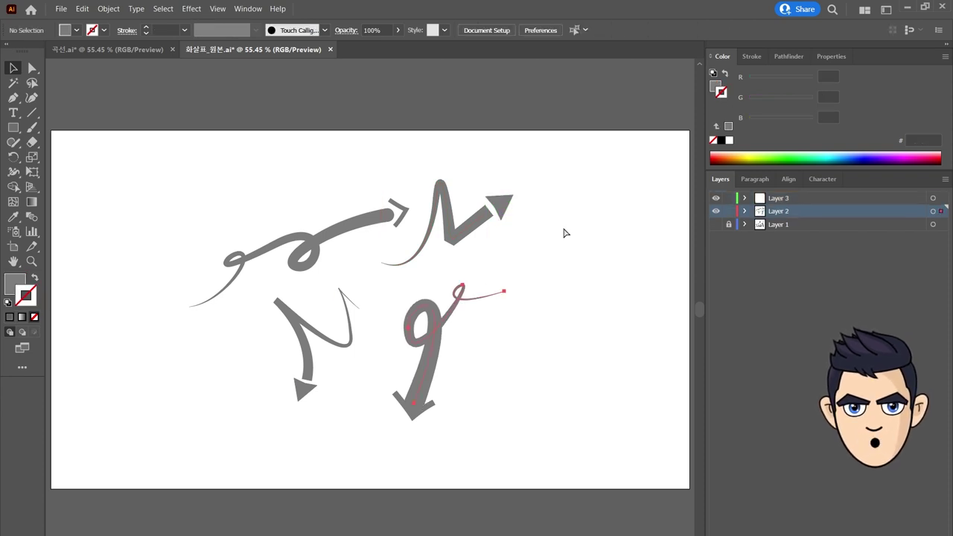
key(ctrl+z)
key(ctrl+z)
key(ctrl+z)
key(ctrl+z)
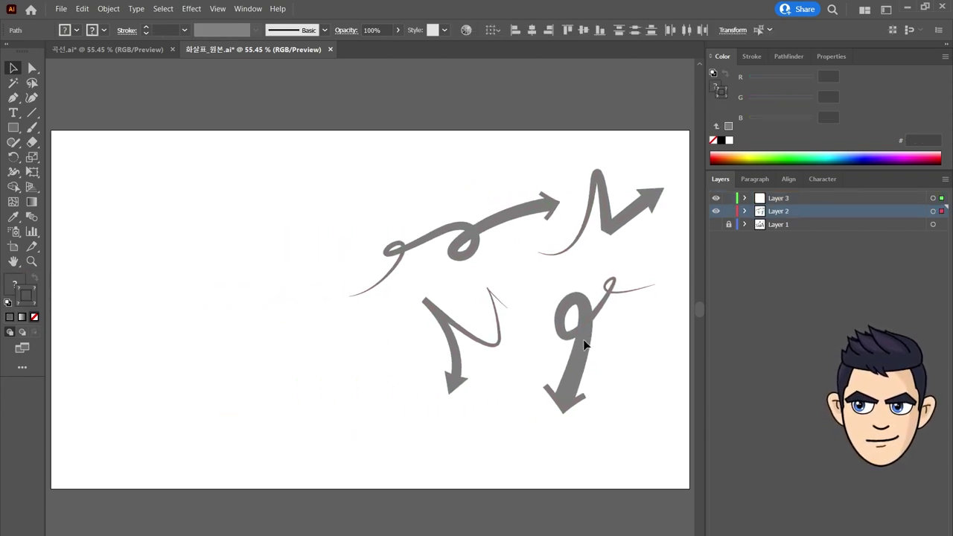
key(ctrl+z)
key(ctrl+z)
key(p)
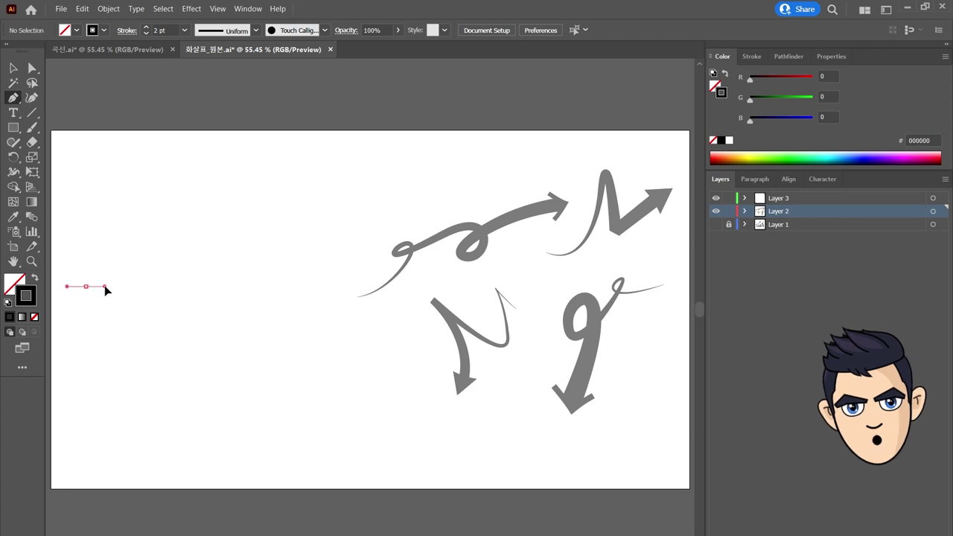
Draw the zigzag N path and give it a 20 pt stroke with an end arrowhead
drag(141, 209, 148, 181)
click(154, 269)
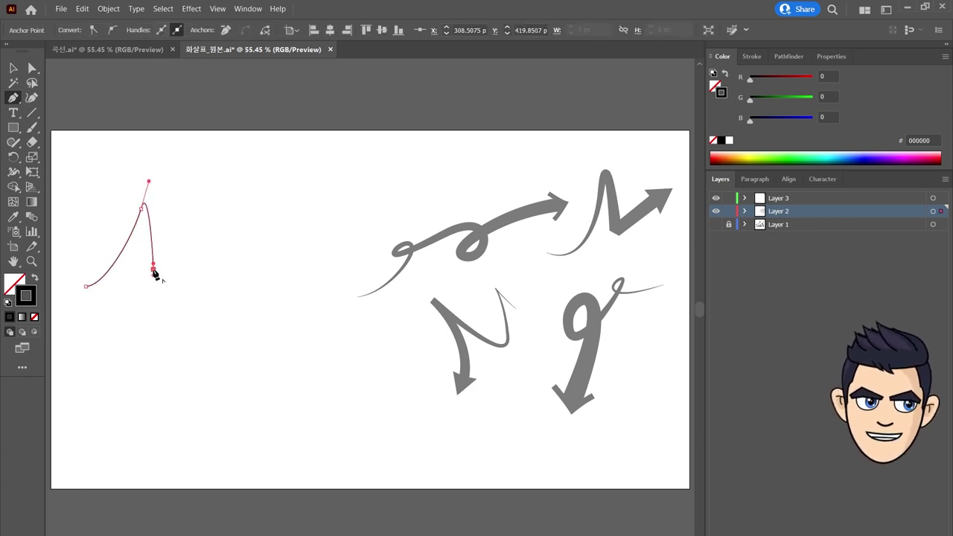
click(158, 274)
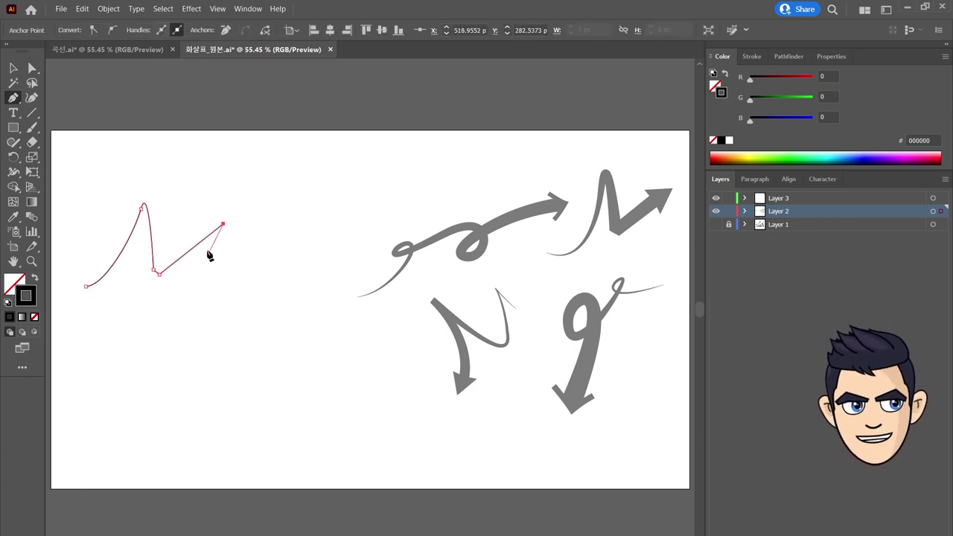
click(752, 56)
click(814, 193)
click(797, 231)
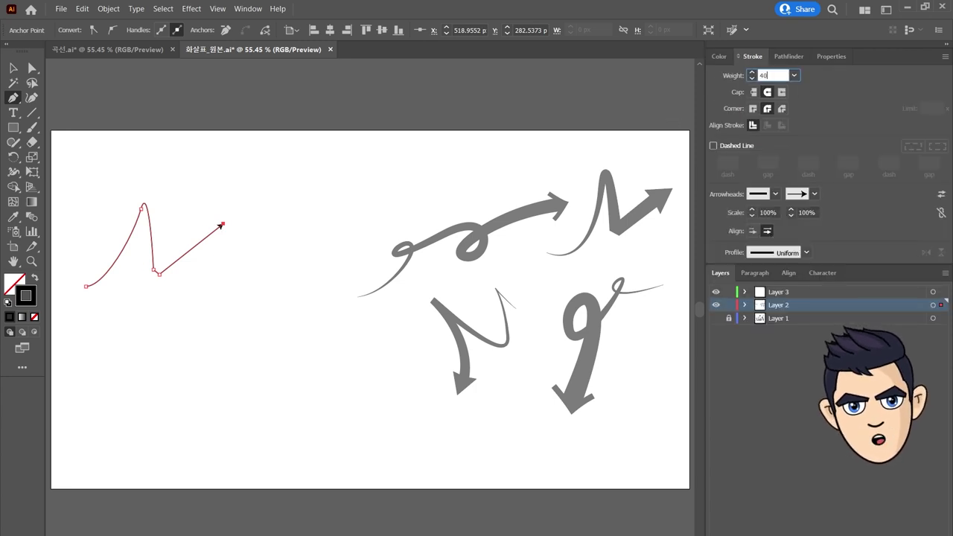
key(Return)
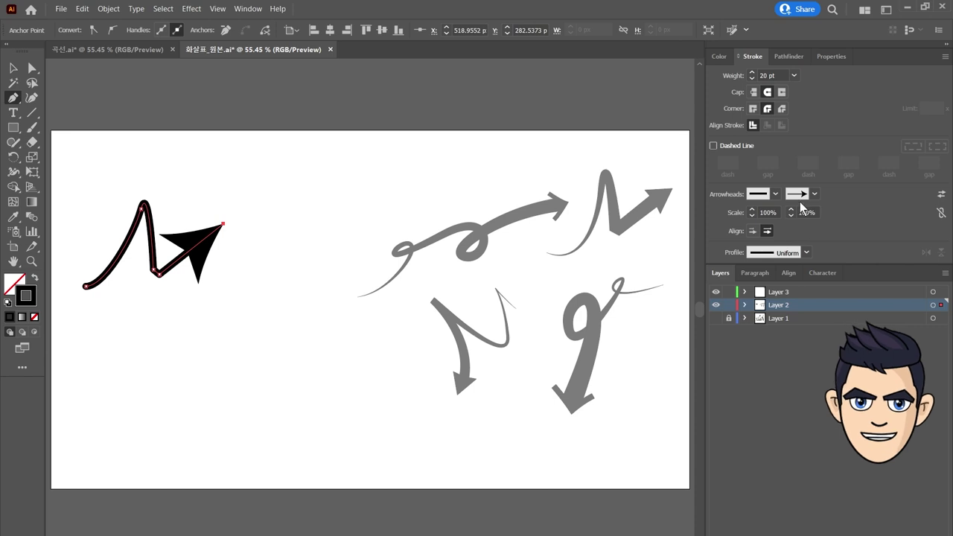
Remove the N path's end arrowhead and thicken its stroke to 30 pt
click(814, 194)
scroll(797, 234, up, 1)
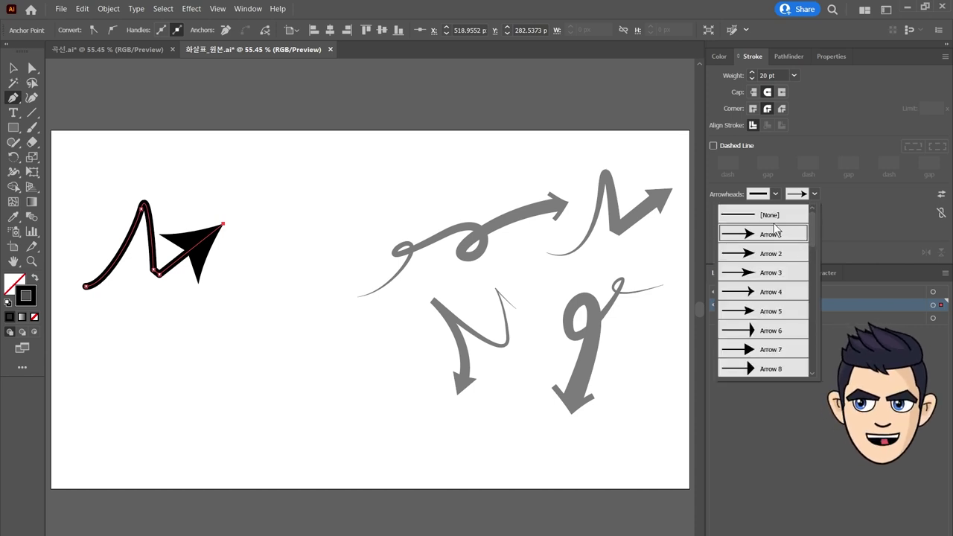
click(767, 214)
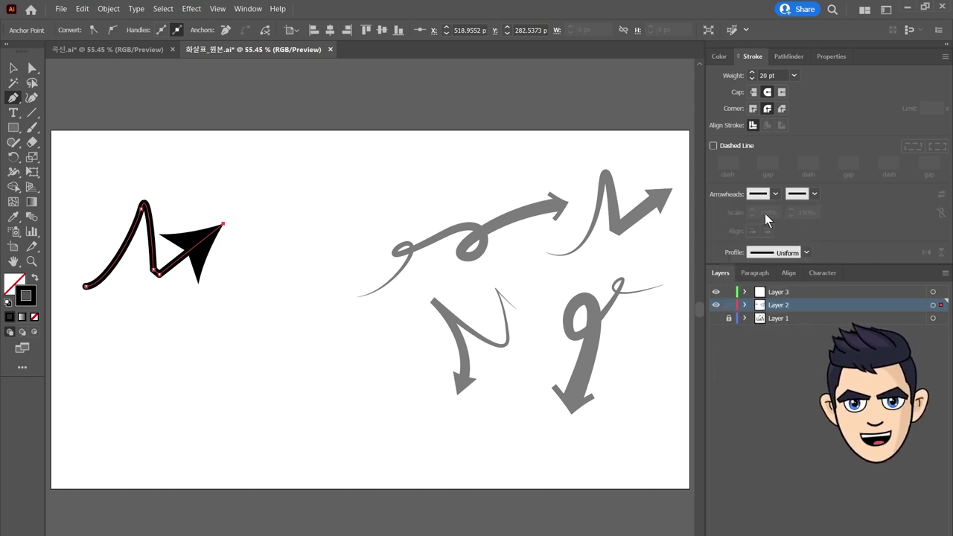
double_click(782, 75)
text(30)
key(Return)
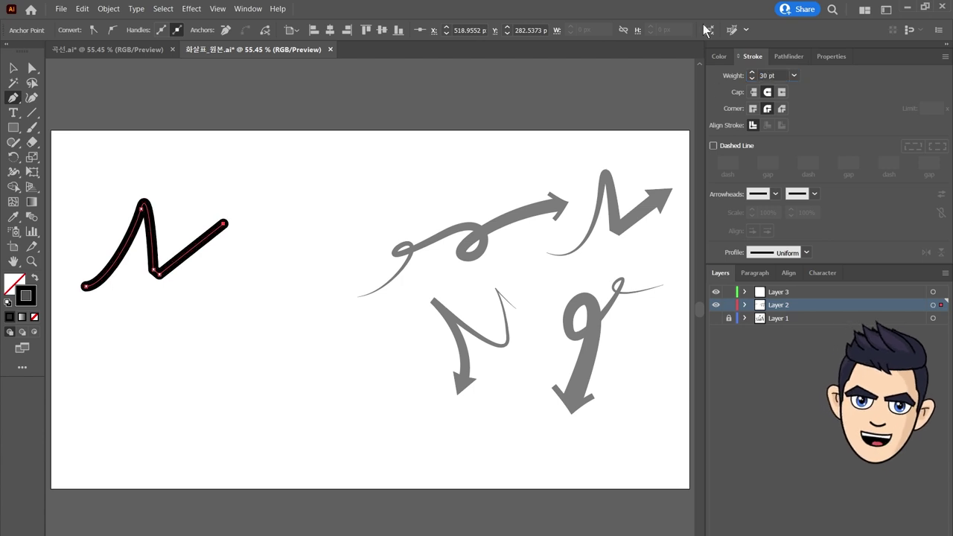
key(v)
click(633, 215)
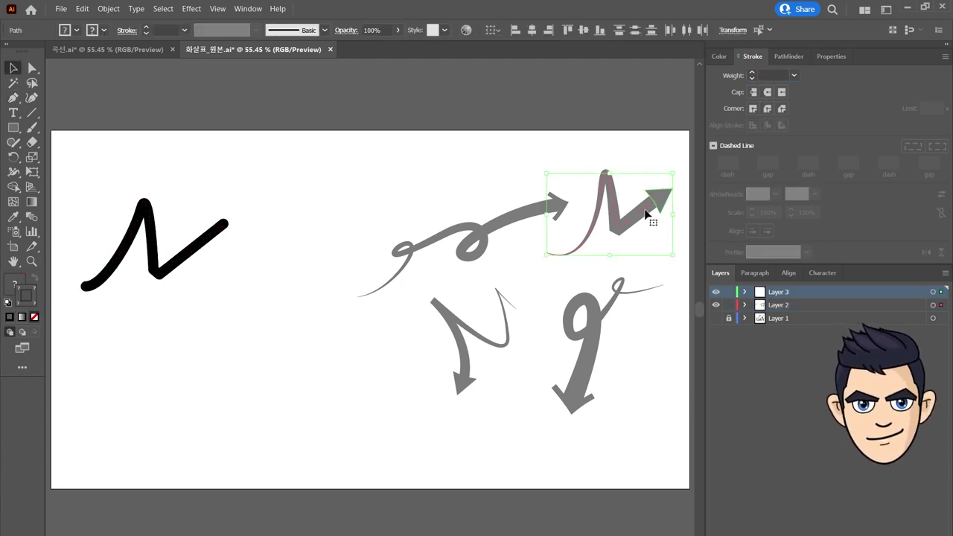
Move the grey N sample left and apply a triangle width profile to the black path
drag(646, 214, 350, 240)
click(209, 235)
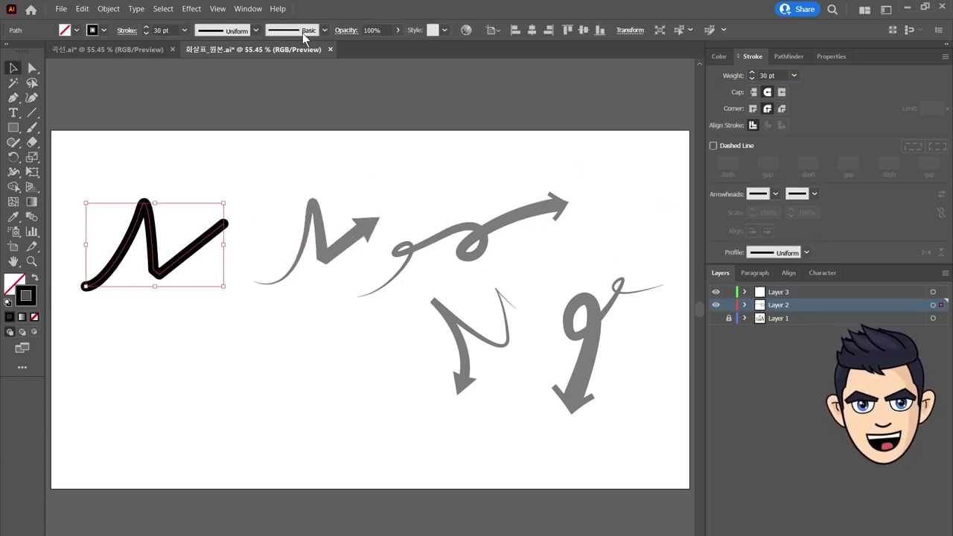
click(256, 30)
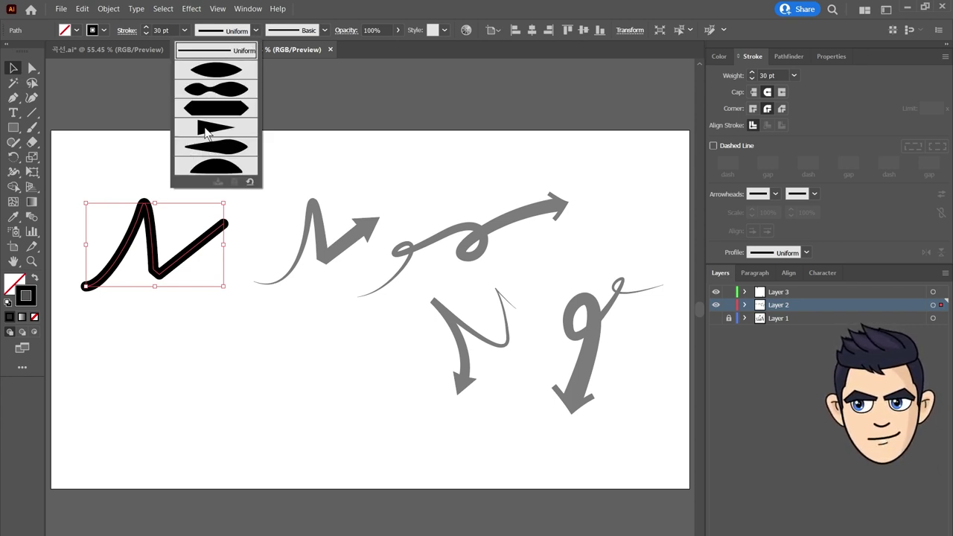
click(207, 131)
click(161, 175)
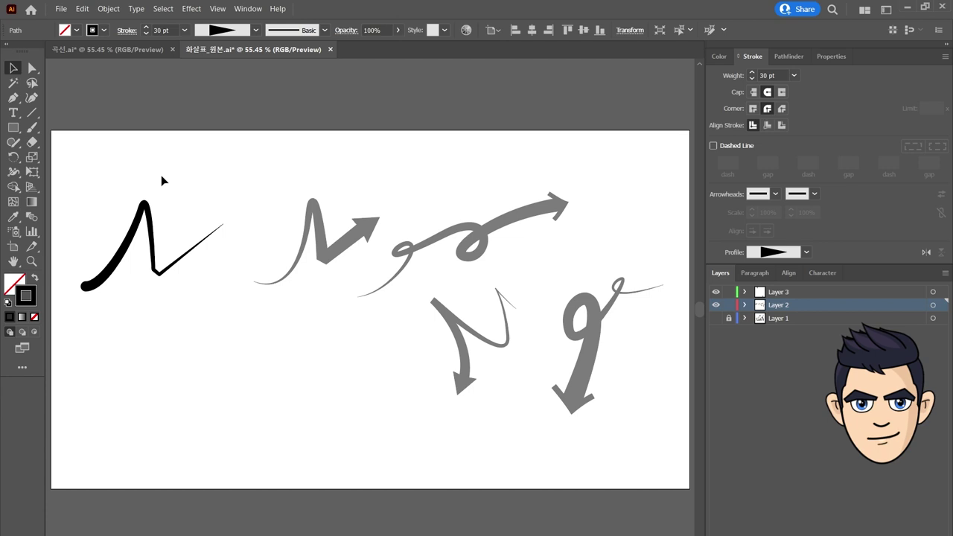
Flip the taper so it thickens toward the end, at 40 pt stroke weight
click(146, 266)
click(807, 253)
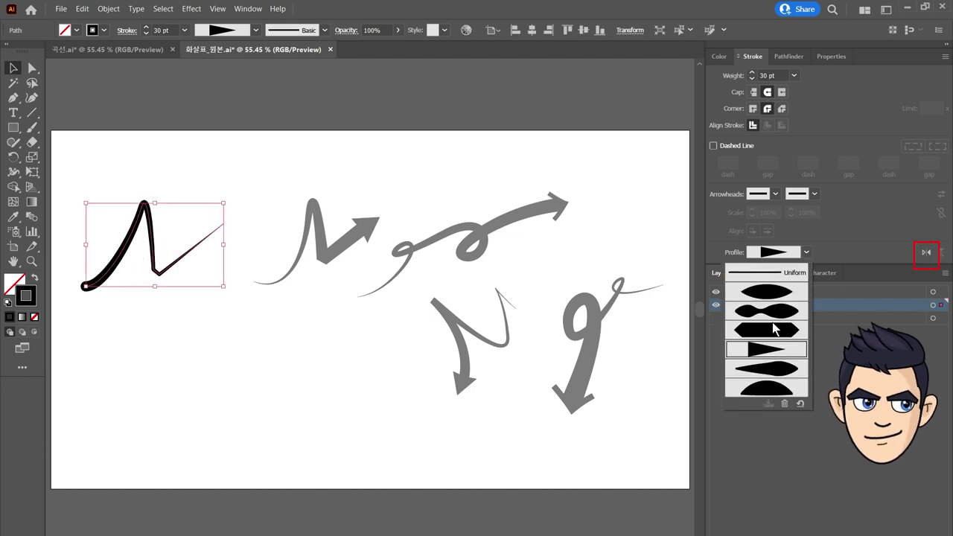
click(795, 348)
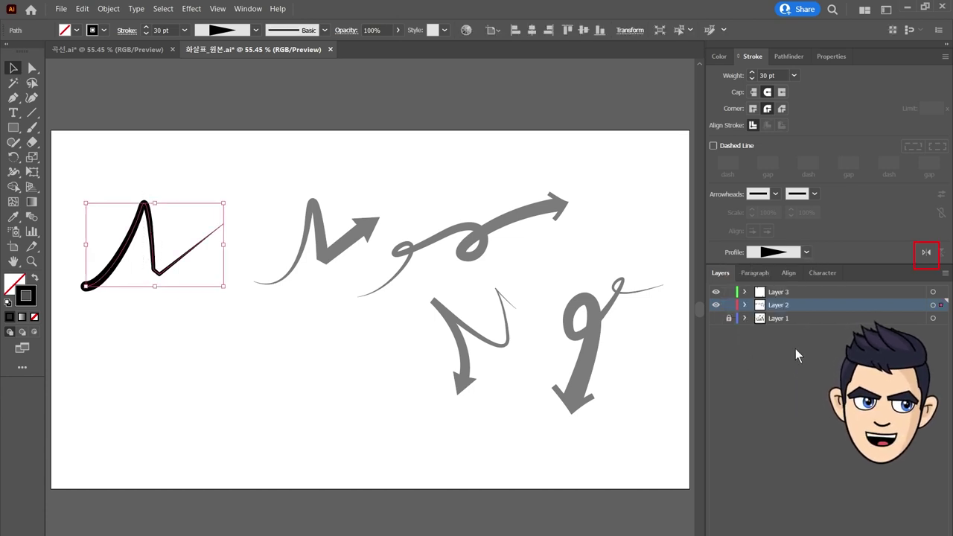
click(926, 253)
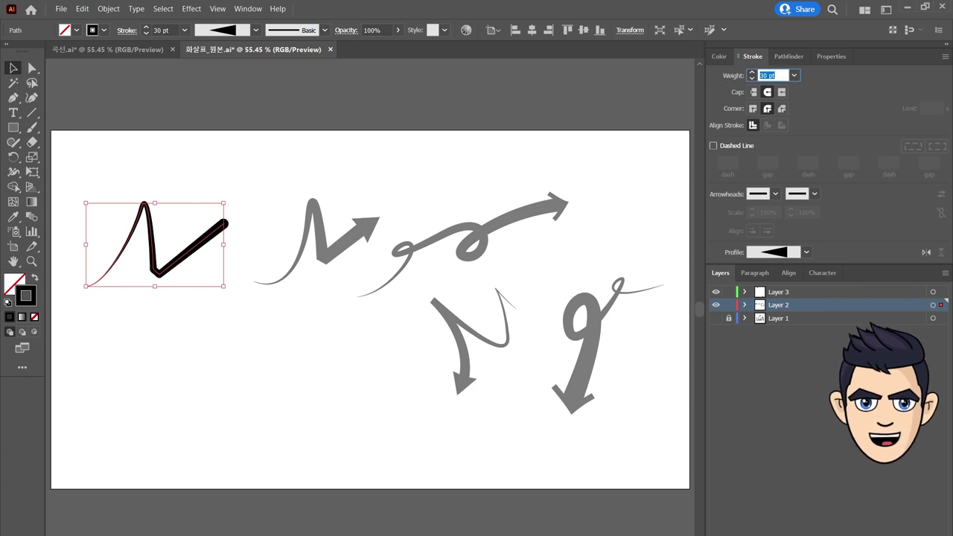
text(40)
key(Return)
Give the path's end a Butt Cap and Miter Join
key(a)
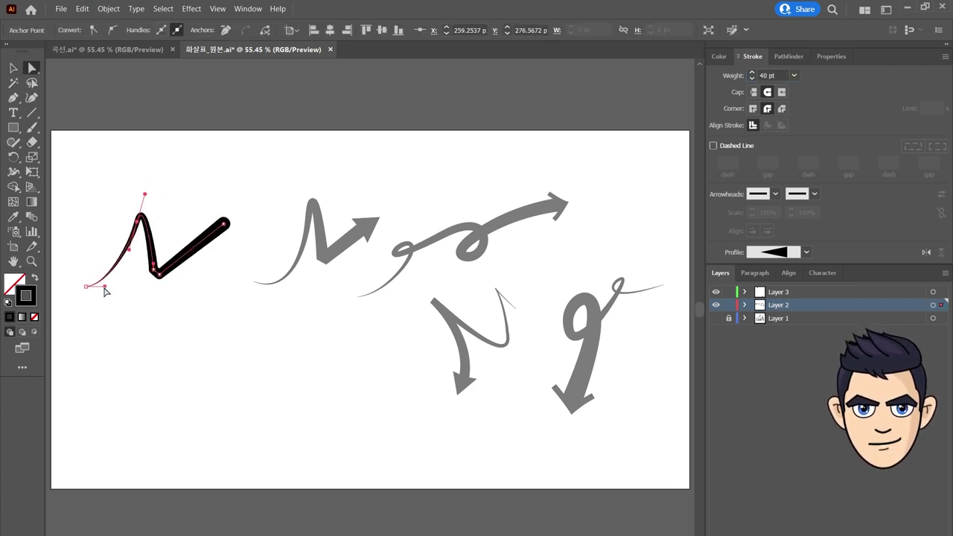
click(212, 235)
click(782, 91)
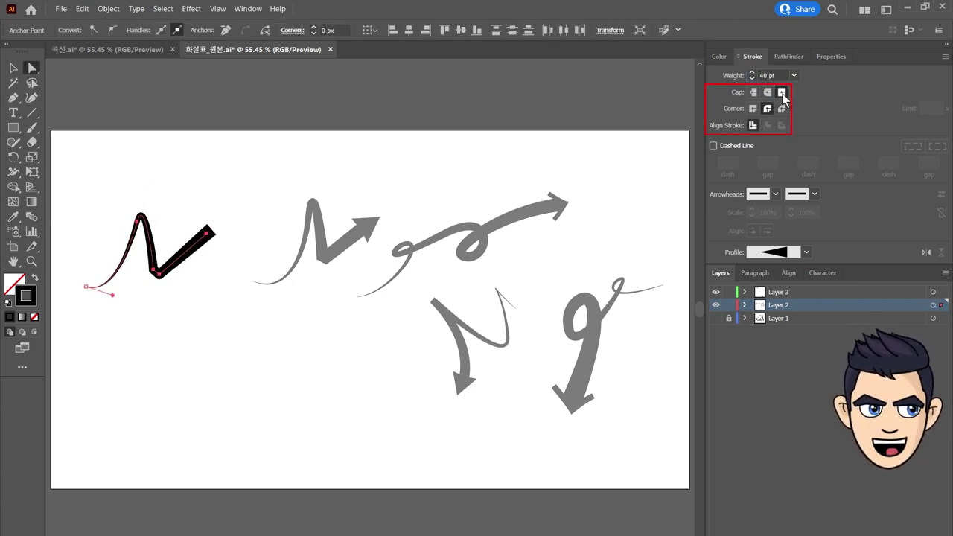
click(782, 108)
click(753, 109)
click(753, 92)
Move the grey triangle arrowhead onto the path's end and zoom in on the arrow
click(13, 68)
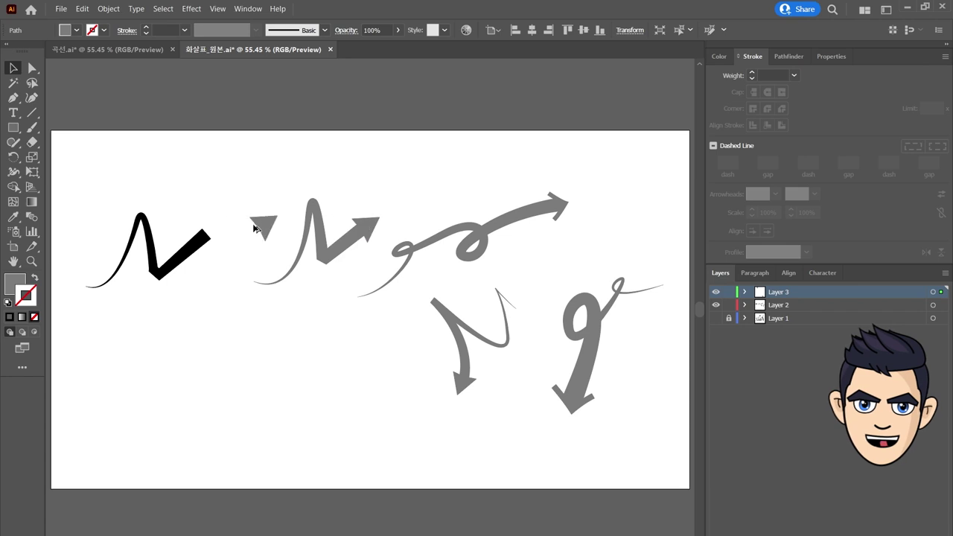
drag(365, 226, 218, 232)
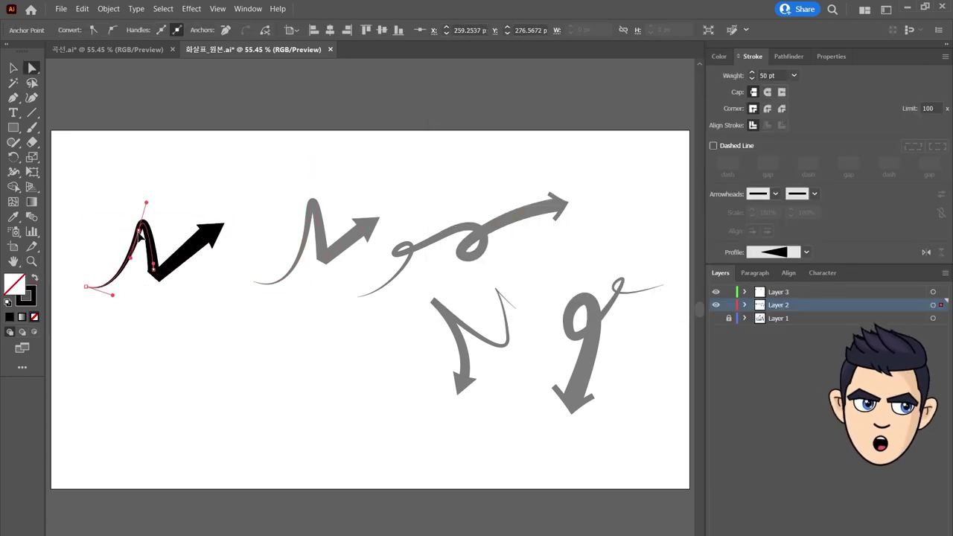
click(183, 231)
click(154, 270)
key(ctrl+plus)
key(ctrl+plus)
key(ctrl+plus)
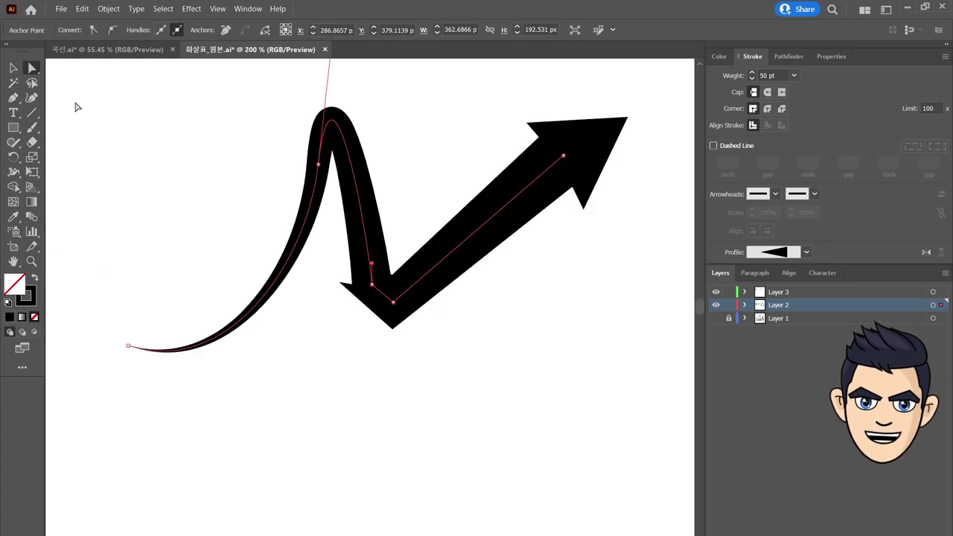
drag(13, 98, 55, 140)
click(372, 285)
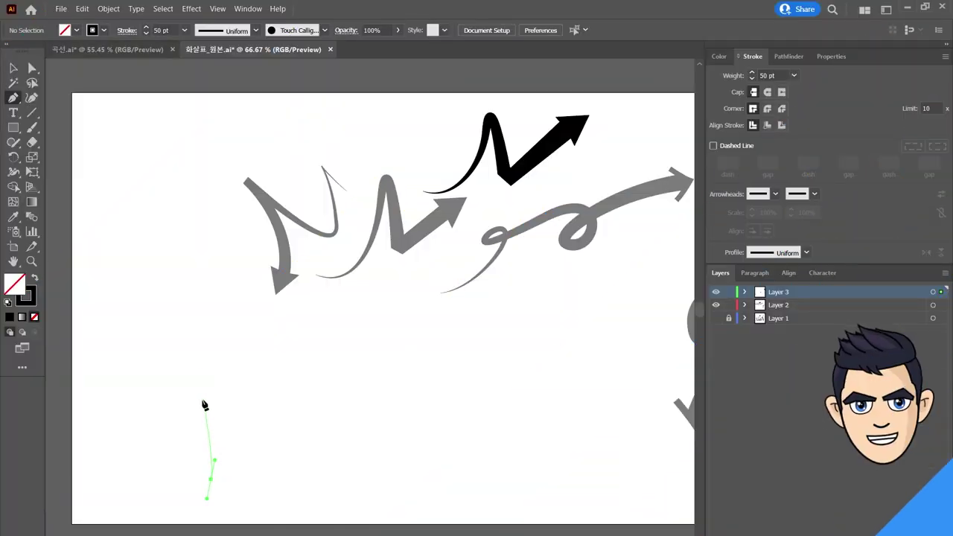
Pen-draw a new N-shaped path with a sharp top corner
drag(277, 437, 302, 431)
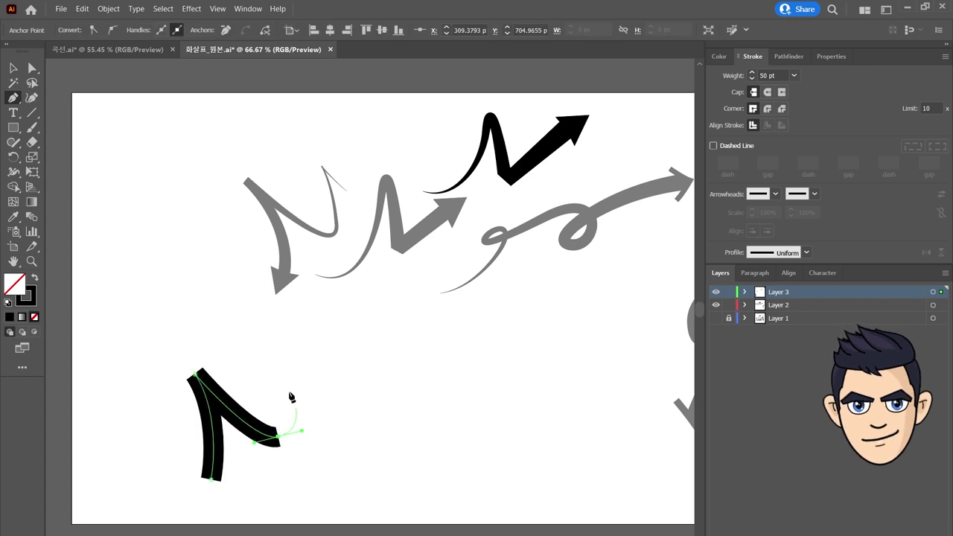
drag(267, 348, 270, 357)
click(269, 357)
drag(307, 383, 337, 389)
Give the new N a 40 pt stroke, Bevel Join and a tapering width profile
click(752, 75)
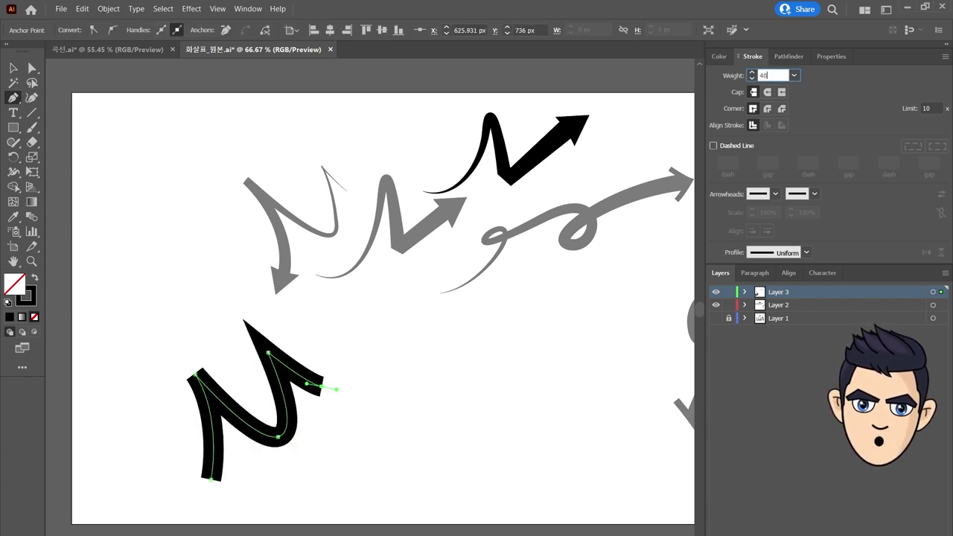
key(Return)
click(782, 109)
key(a)
click(806, 253)
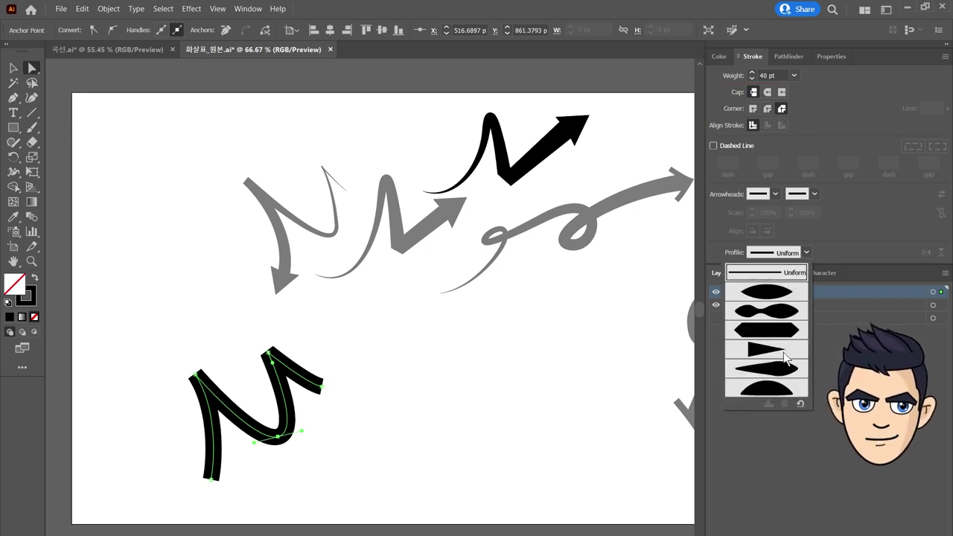
click(767, 330)
Reshape the N's bottom and end anchors to refine the curled tail
drag(309, 408, 335, 379)
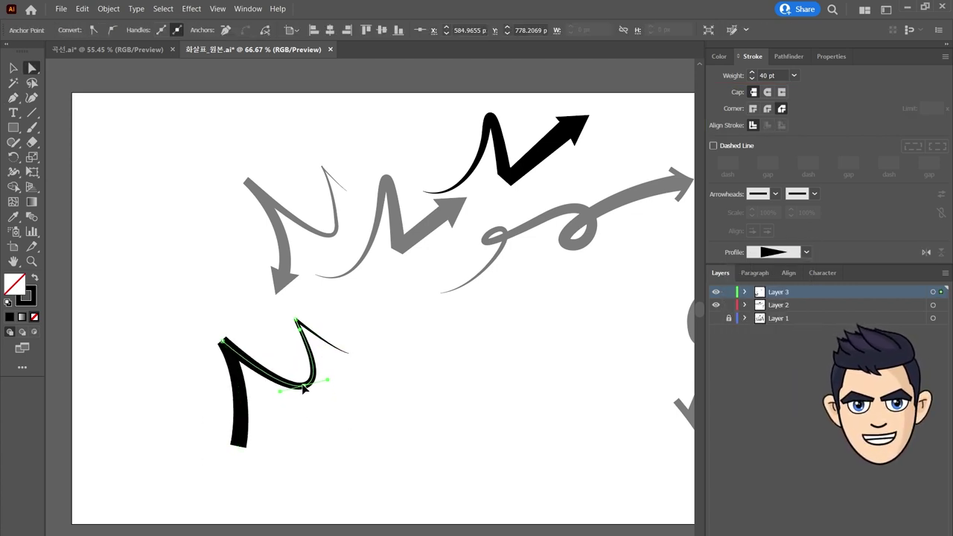
click(348, 352)
drag(350, 356, 338, 347)
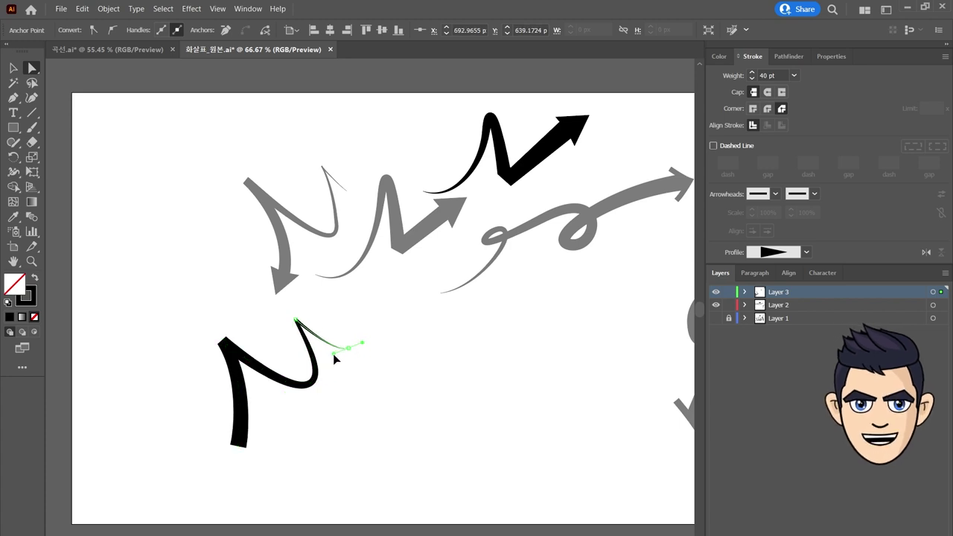
key(v)
Recolour the grey arrowhead black (000000)
click(233, 432)
double_click(17, 285)
text(000000)
key(Return)
click(252, 465)
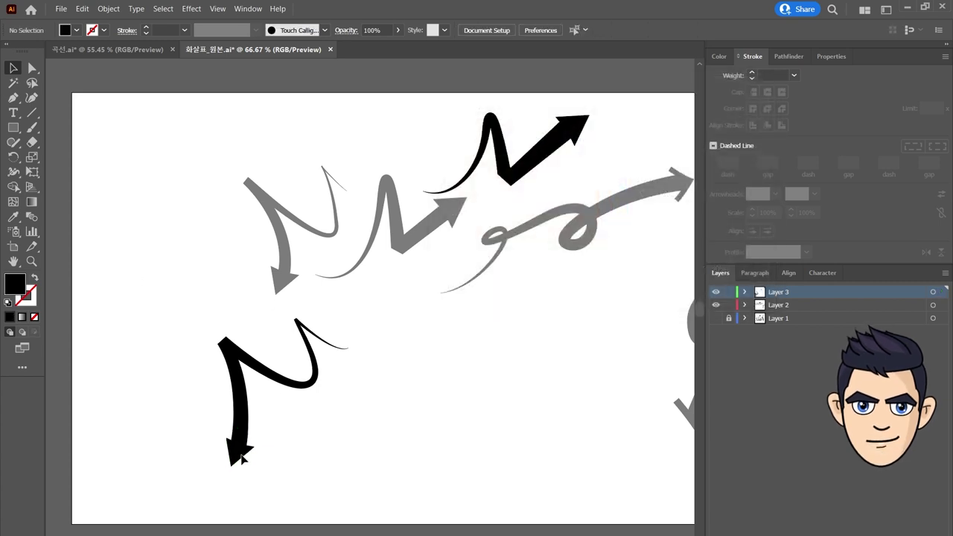
Check the N arrow's anchors, then deselect the finished arrow
click(238, 447)
key(a)
click(222, 342)
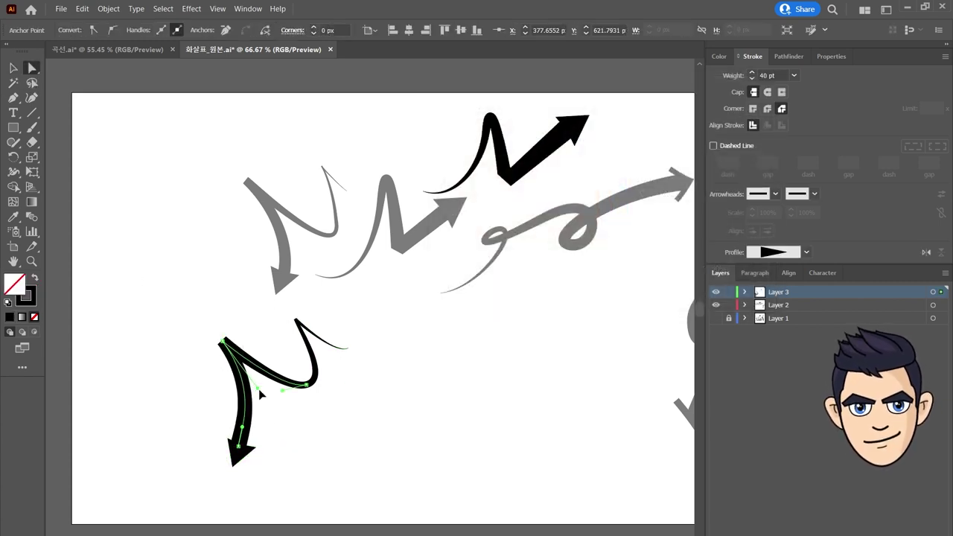
click(249, 458)
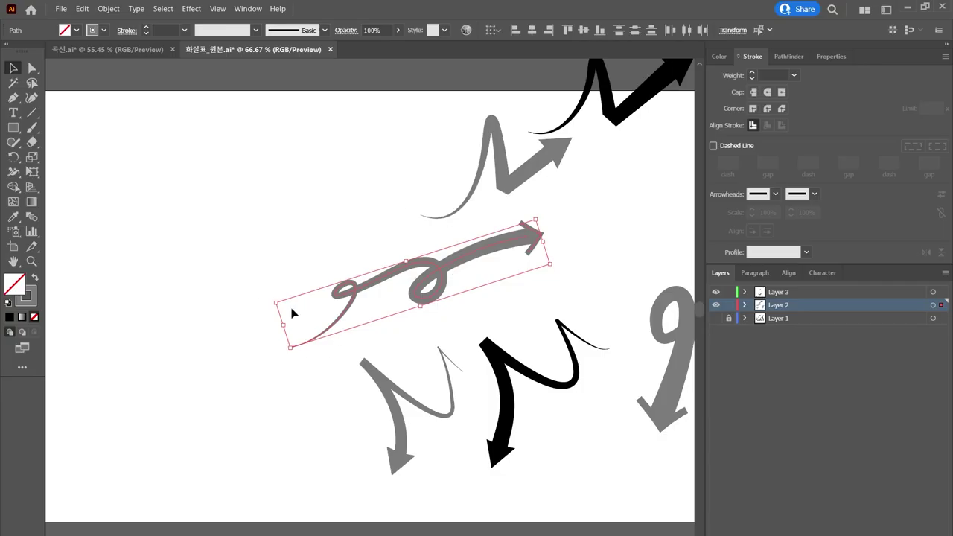
Set the Paintbrush to Smooth and draw a double-looping stroke at the canvas's left
click(33, 133)
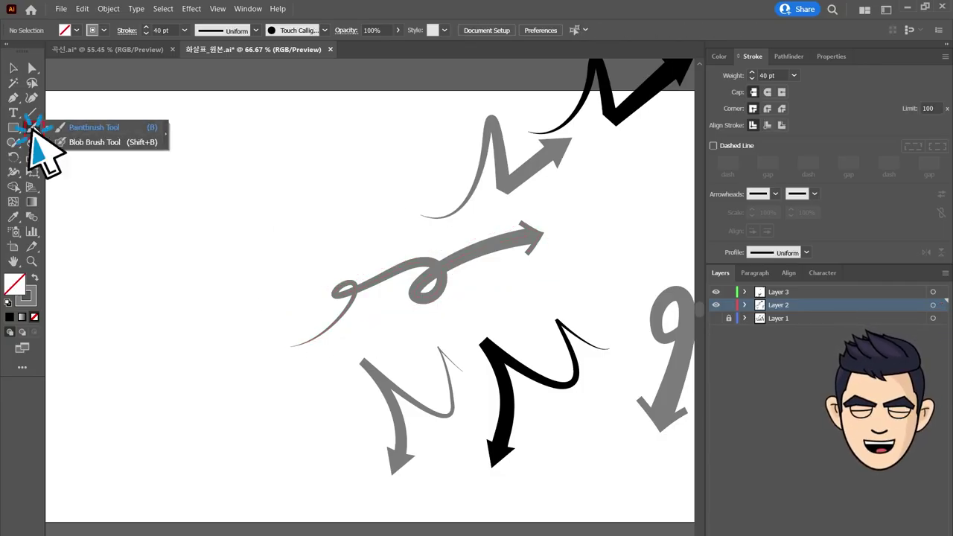
double_click(32, 127)
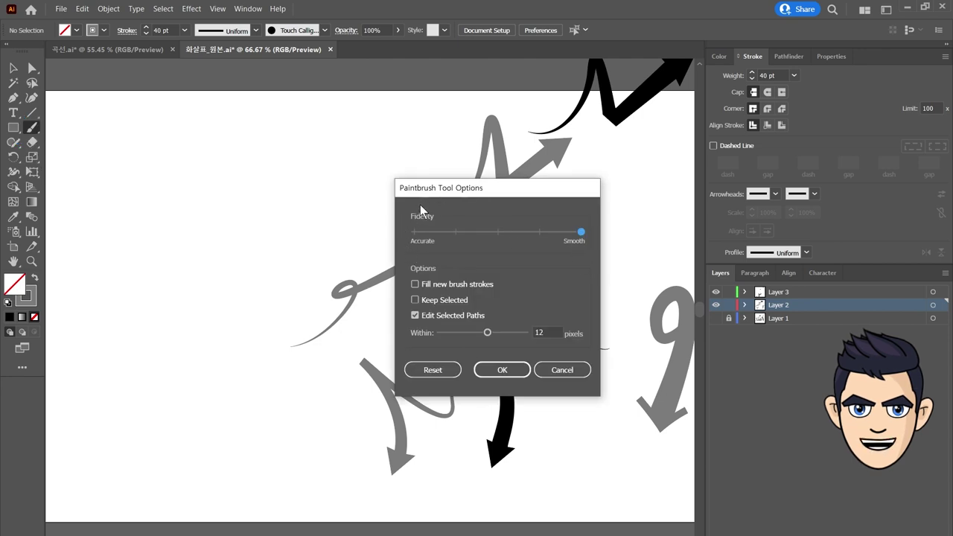
click(507, 368)
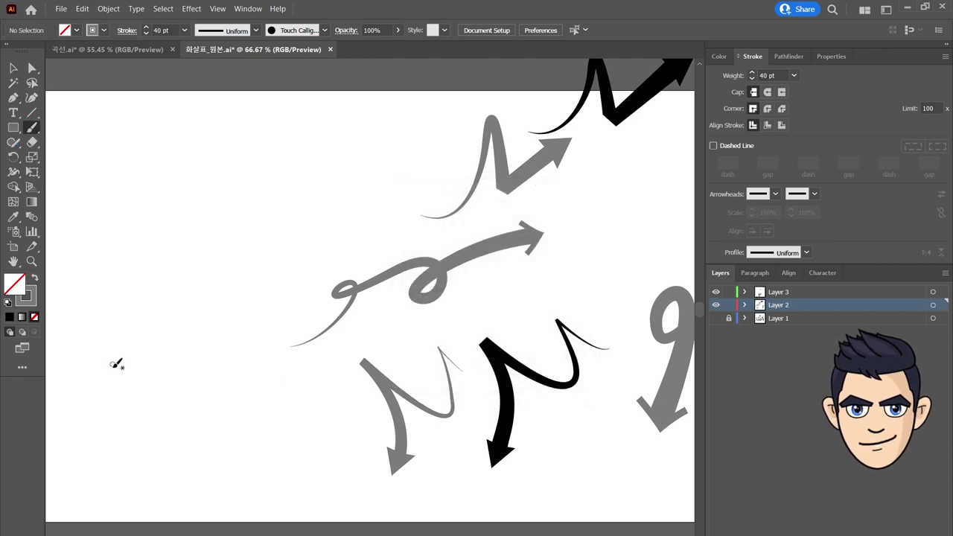
drag(86, 333, 146, 273)
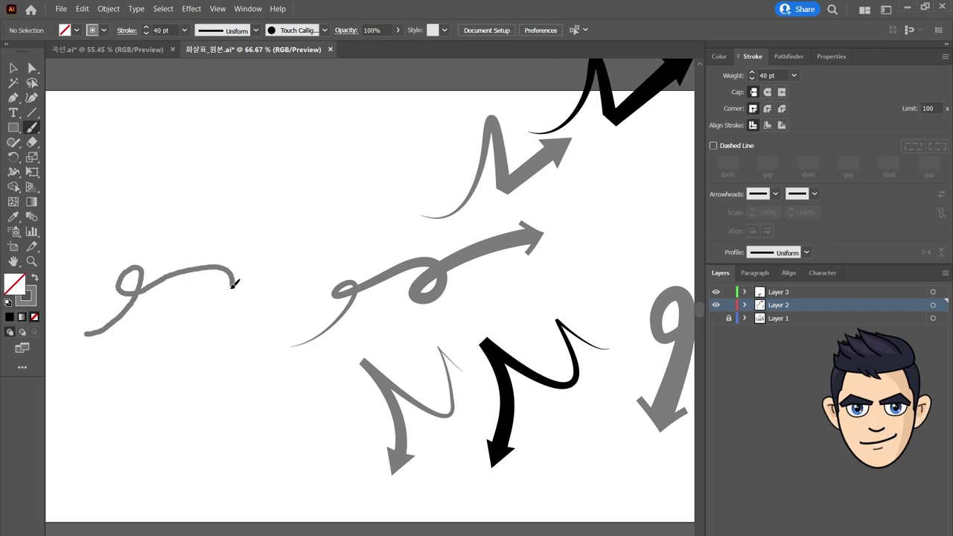
drag(233, 283, 303, 233)
Switch the loop's brush to [Basic] and give it a 30 pt stroke weight
click(324, 30)
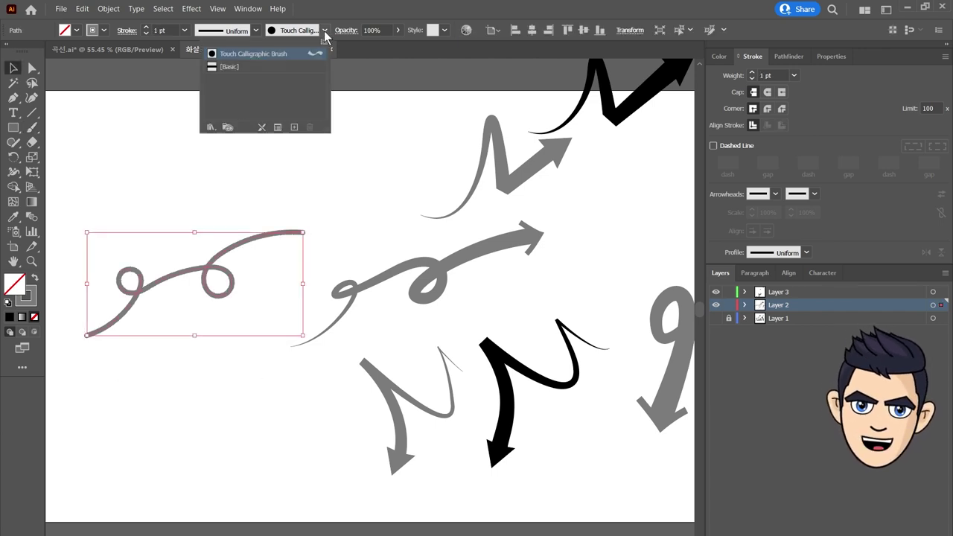
click(227, 67)
click(223, 188)
key(ctrl+z)
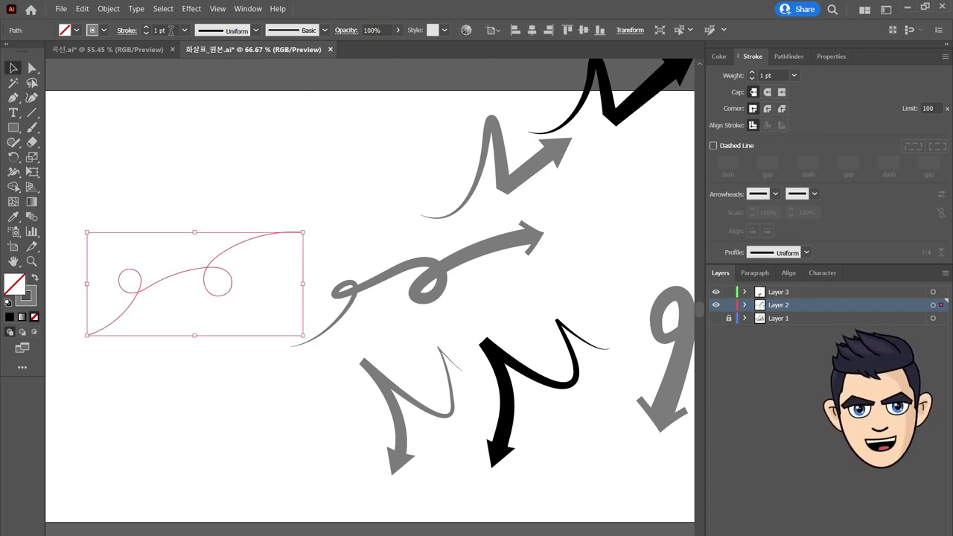
text(30)
key(Return)
Apply a tapered width profile to the loop and flip it to thicken toward the right
click(255, 158)
key(ctrl+z)
click(807, 254)
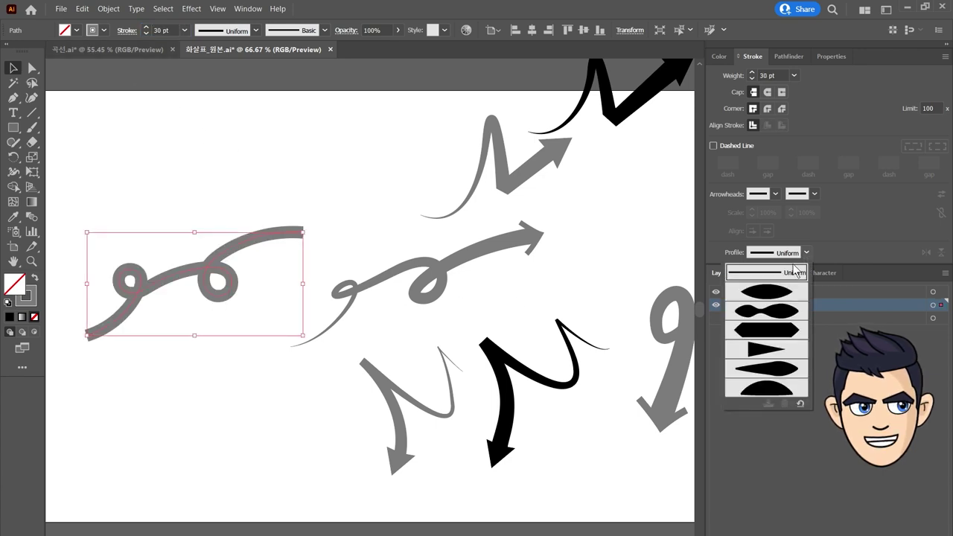
click(774, 368)
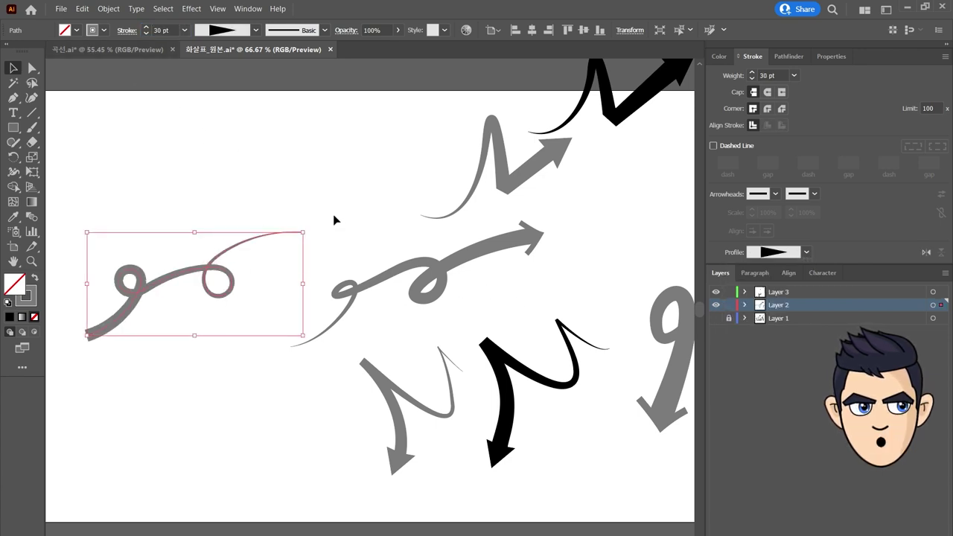
click(927, 253)
Select the left loop curve's anchor points with Direct Selection
click(300, 181)
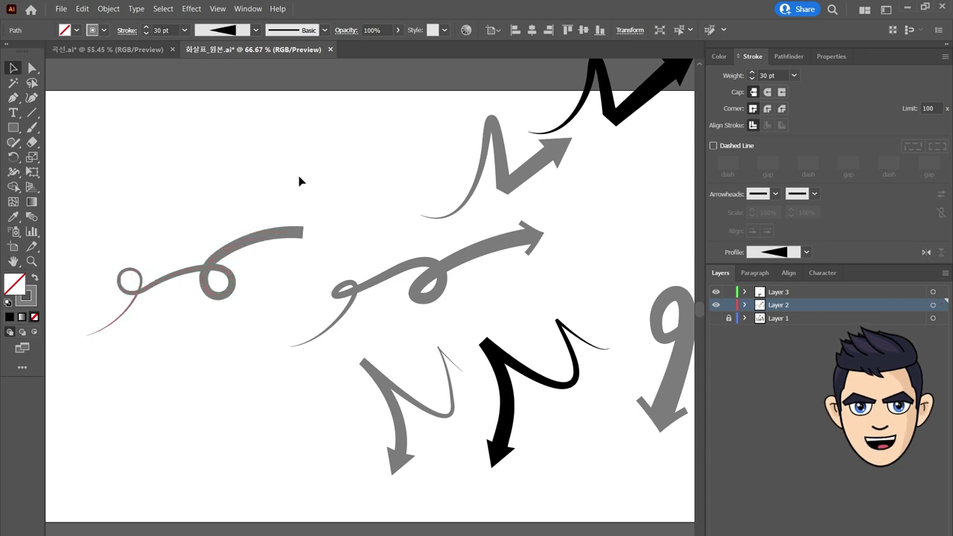
key(a)
click(421, 298)
click(223, 246)
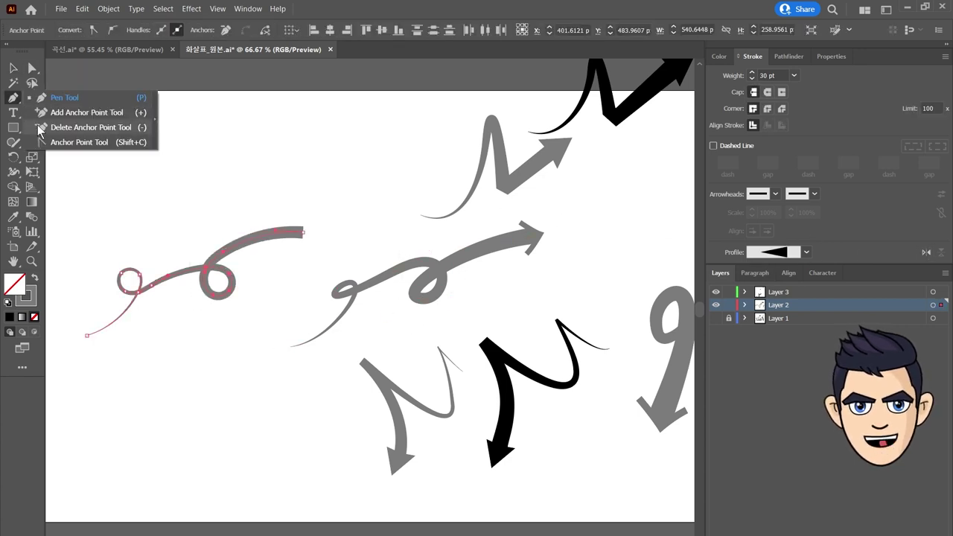
Delete the curl's right anchor and reshape the curve's handles into a single-loop swirl
drag(13, 98, 60, 94)
click(231, 279)
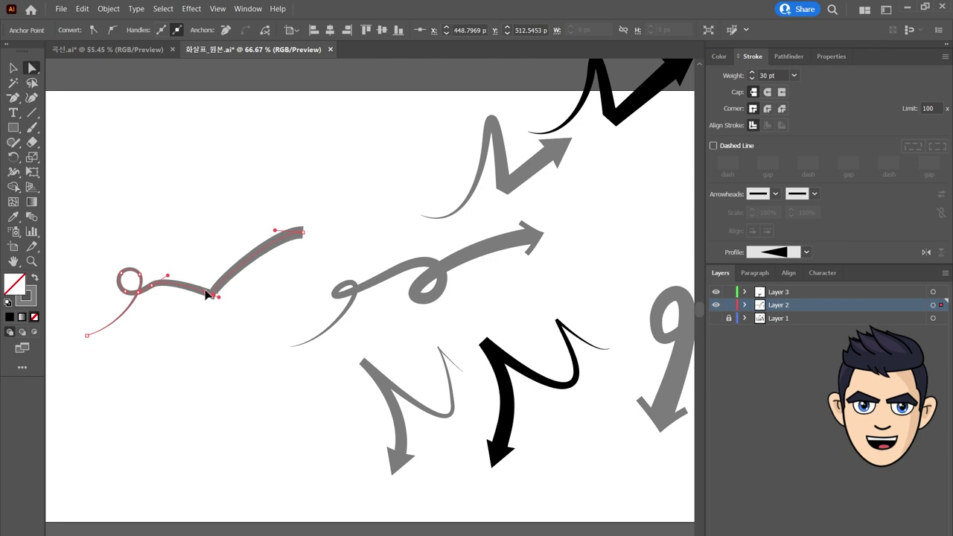
mouse_move(214, 294)
mouse_down()
mouse_move(280, 259)
mouse_move(164, 289)
mouse_move(167, 282)
mouse_move(106, 334)
mouse_move(121, 328)
mouse_up()
drag(131, 273, 215, 266)
key(shift+c)
mouse_move(130, 280)
mouse_down()
mouse_move(117, 276)
mouse_move(111, 287)
mouse_up()
key(a)
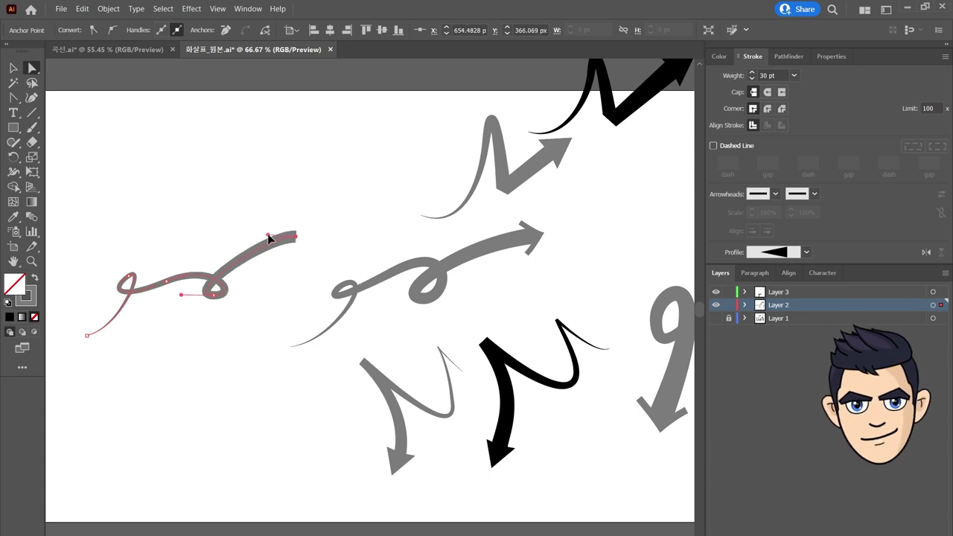
Copy the middle arrow's arrowhead onto the left curve and give the stroke round caps
key(v)
drag(535, 239, 293, 250)
drag(325, 221, 82, 343)
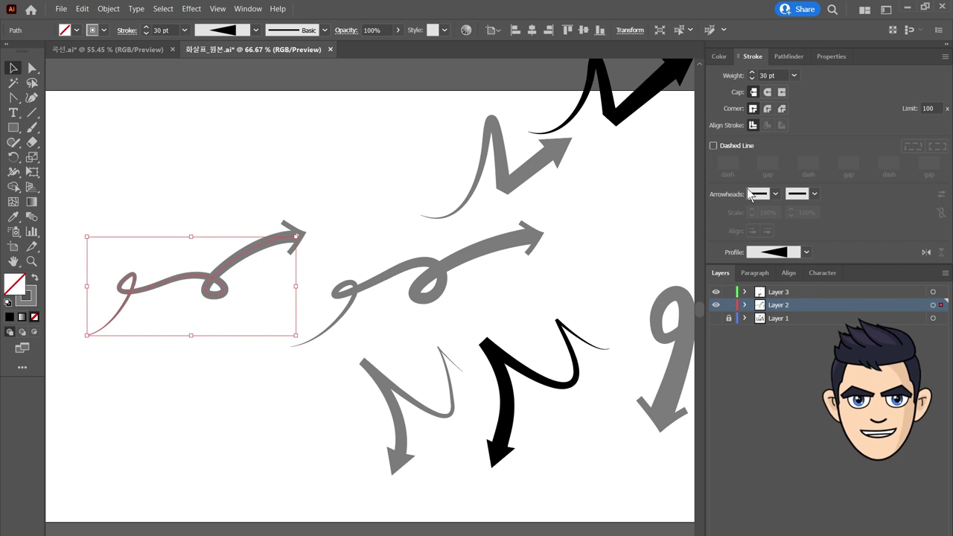
click(256, 278)
click(283, 251)
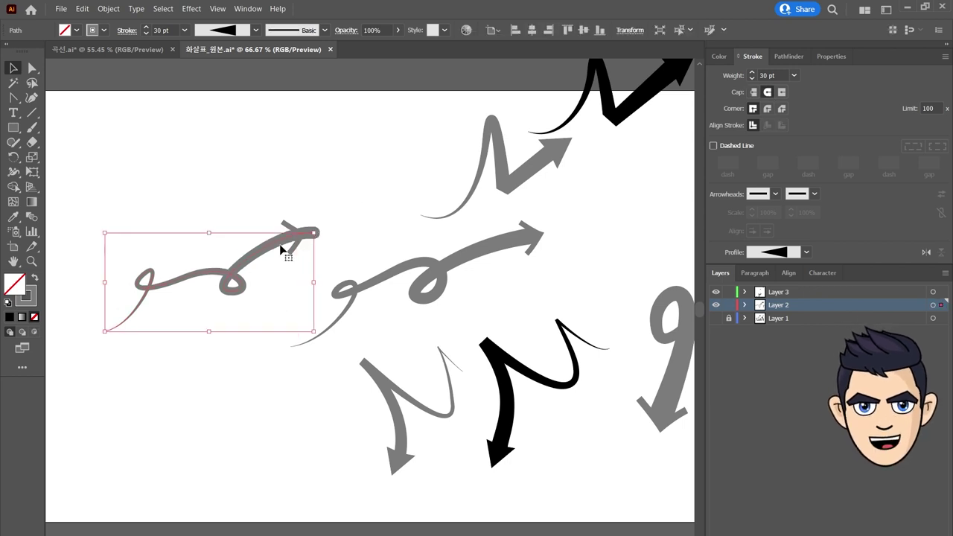
click(293, 187)
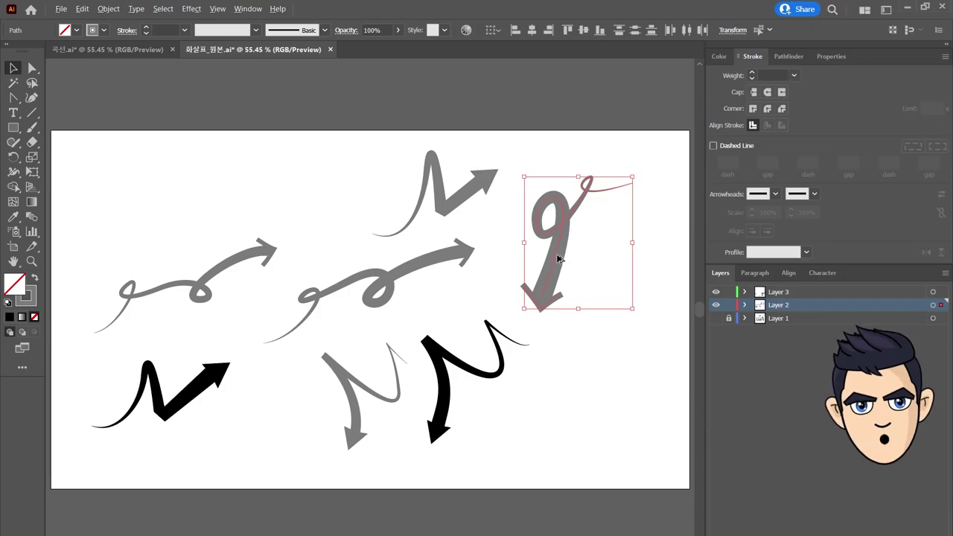
Duplicate the 9 arrow to its right, nudge it lower, and apply Outline Stroke to it
drag(560, 259, 629, 261)
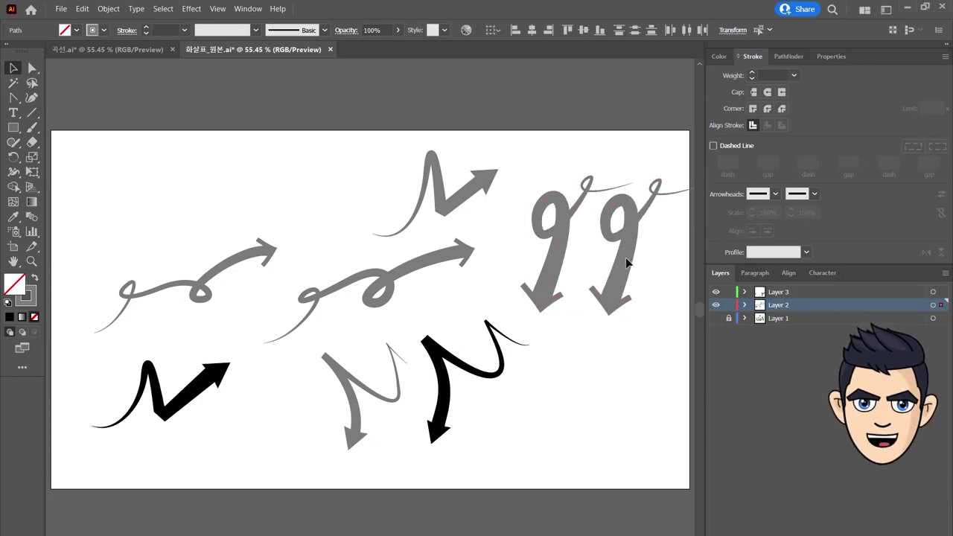
drag(609, 305, 600, 322)
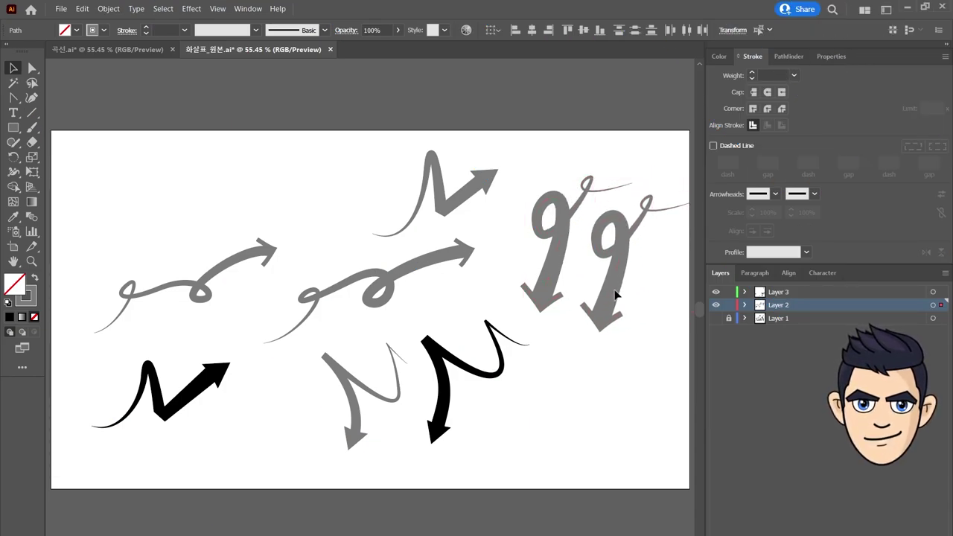
click(104, 11)
mouse_move(120, 266)
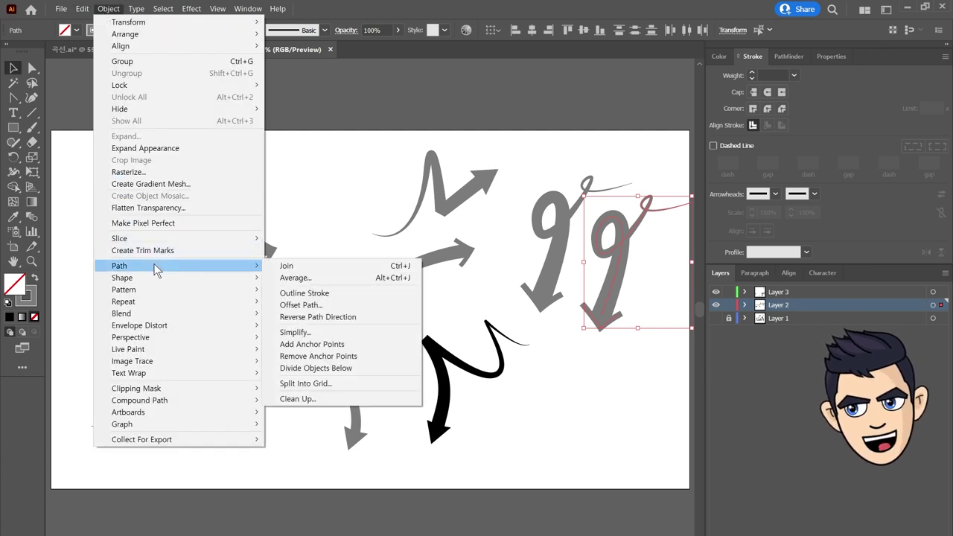
click(345, 291)
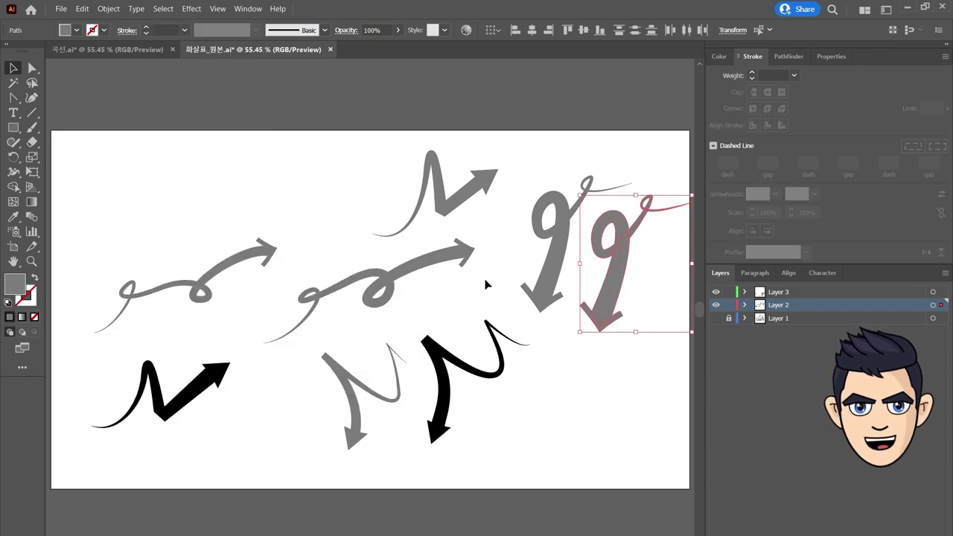
Clear the selection and reselect the outlined 9 arrow copy
click(553, 315)
click(621, 276)
click(653, 383)
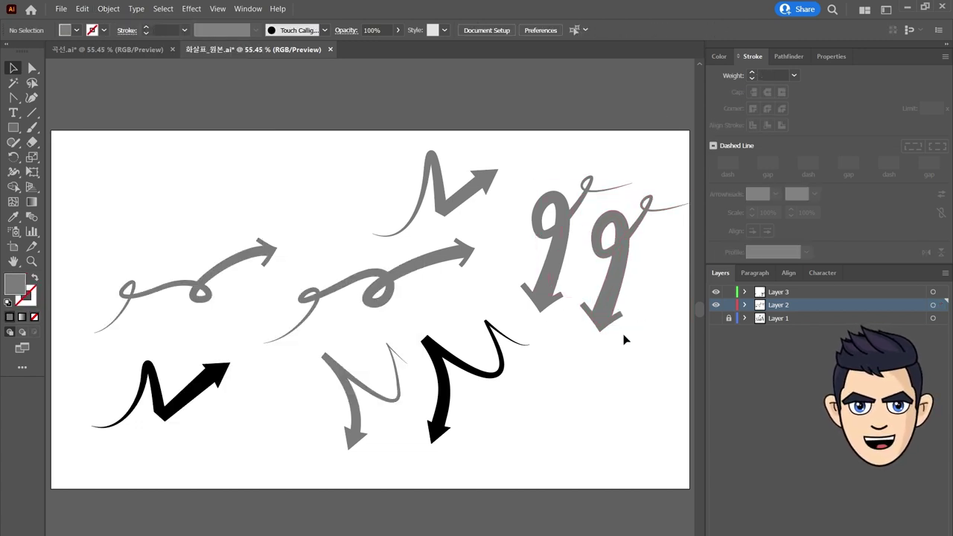
click(607, 282)
click(248, 9)
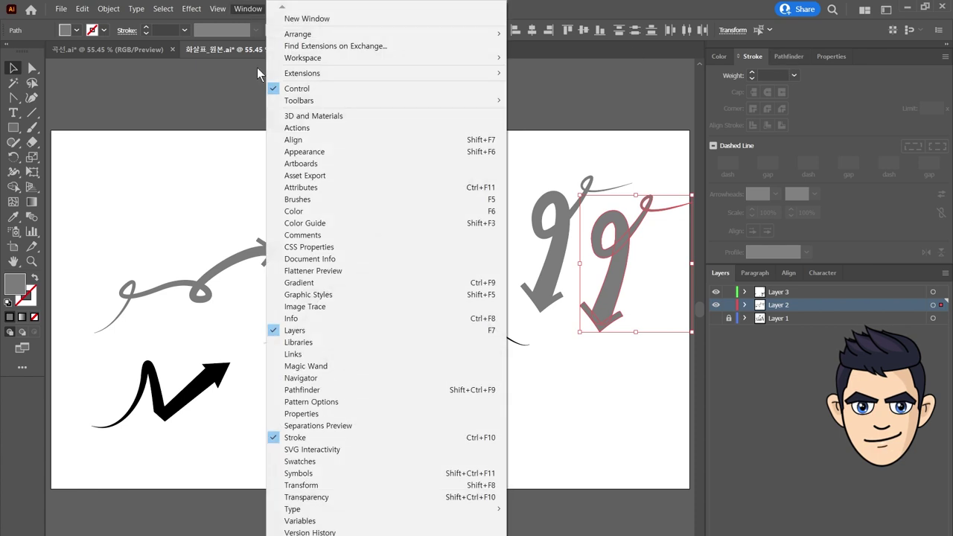
Unite the outlined 9 arrow in Pathfinder, swap fill and stroke, and set fill to light grey DBDBDB
click(302, 390)
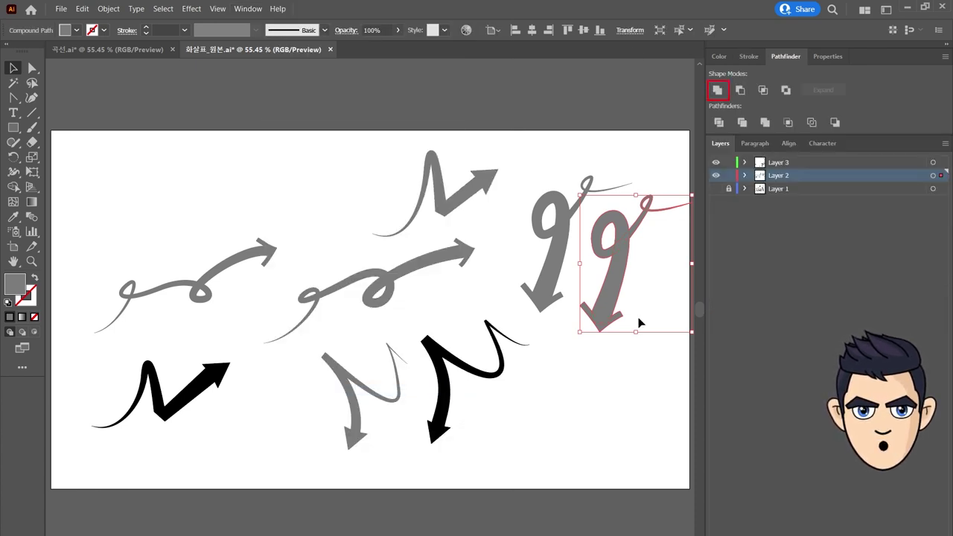
drag(603, 319, 600, 325)
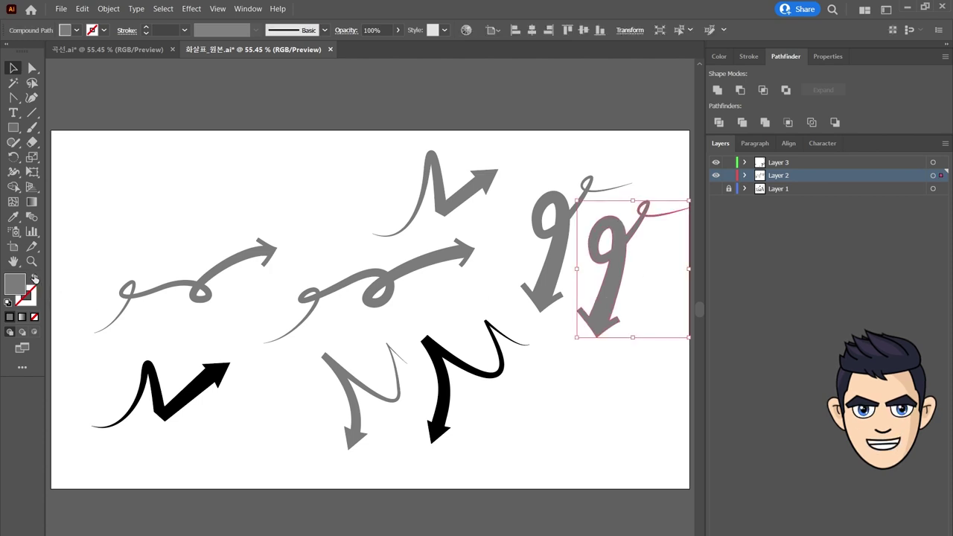
click(33, 278)
double_click(15, 284)
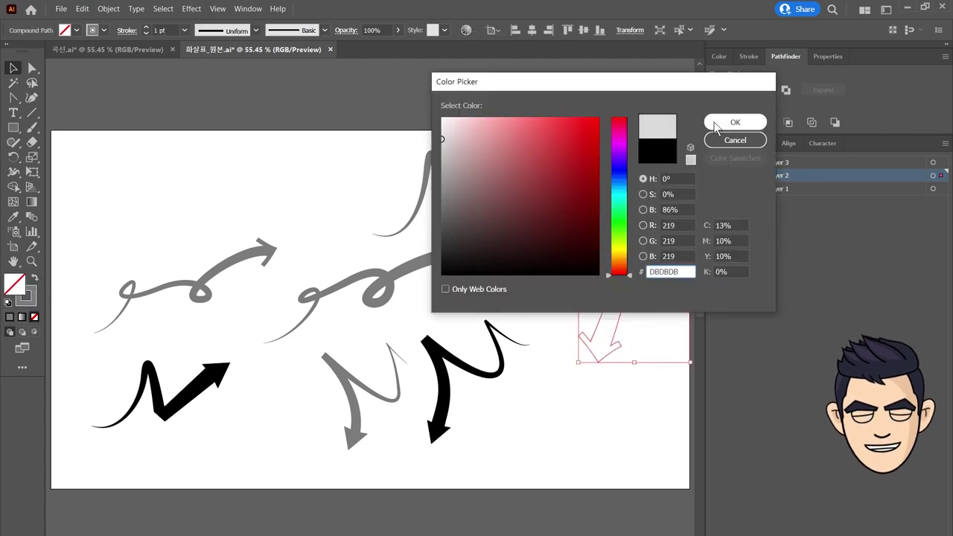
click(735, 122)
key(ctrl+1)
click(470, 481)
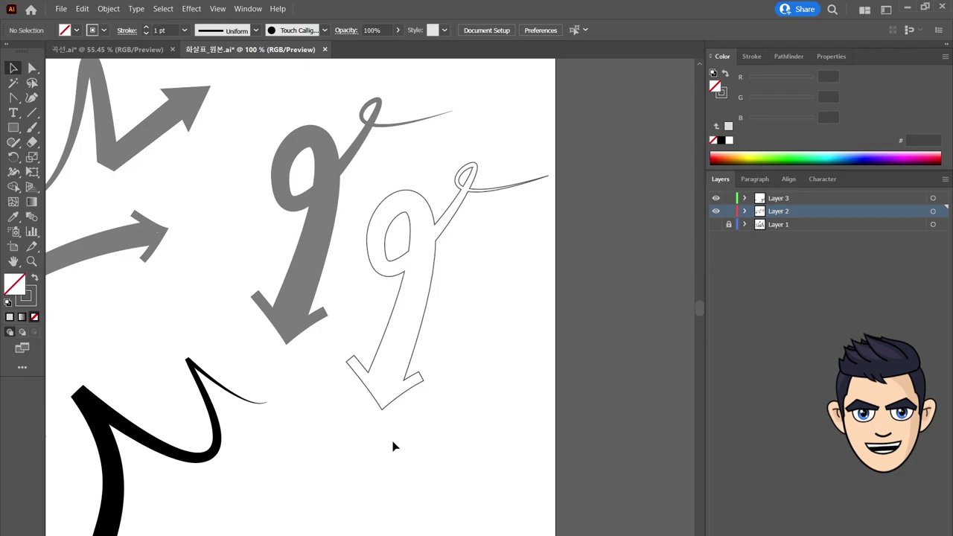